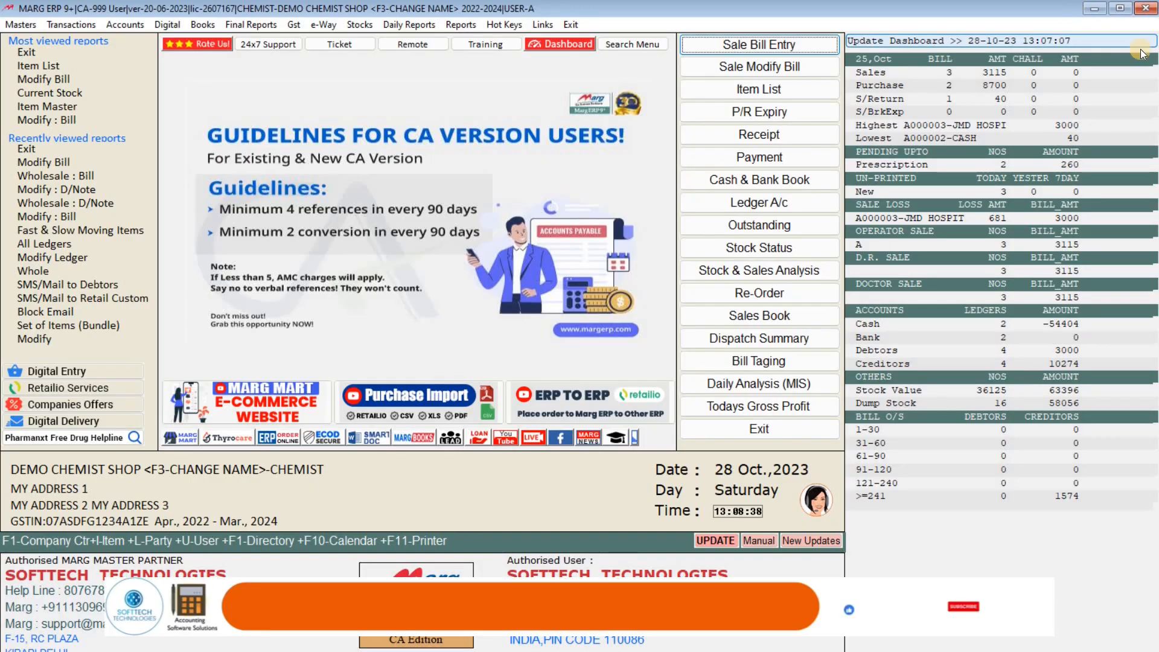
- On new bill A000005, enter the patient's mobile, save his name, and accept cash
{"action": "key", "text": "Return"}
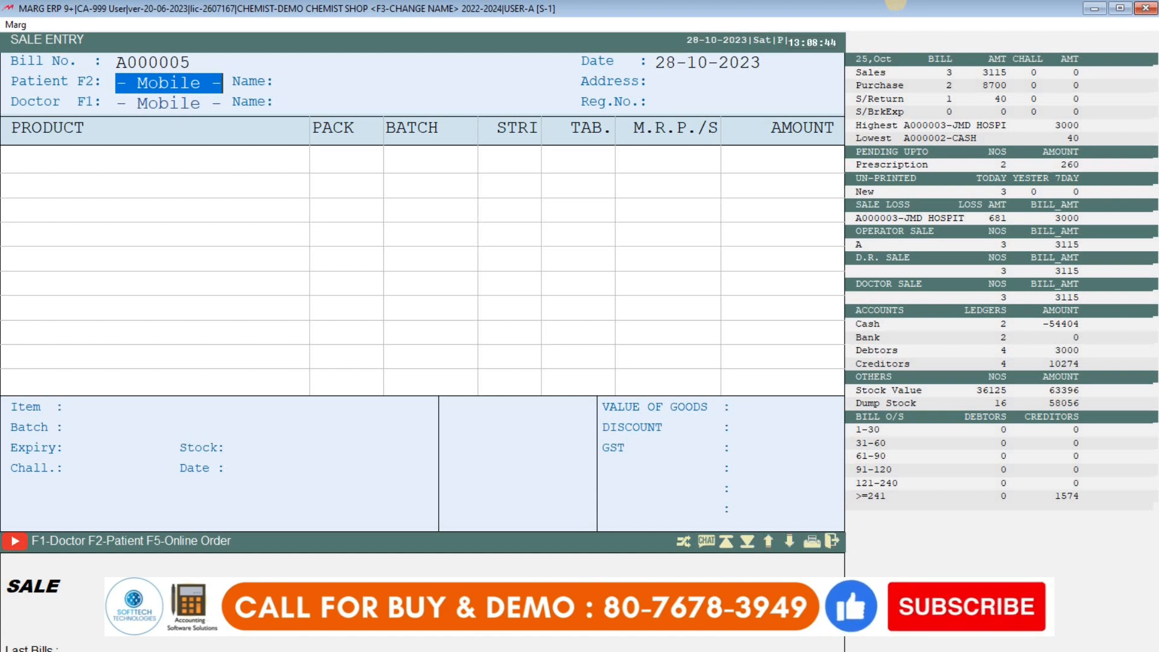
{"action": "type", "text": "9898989898"}
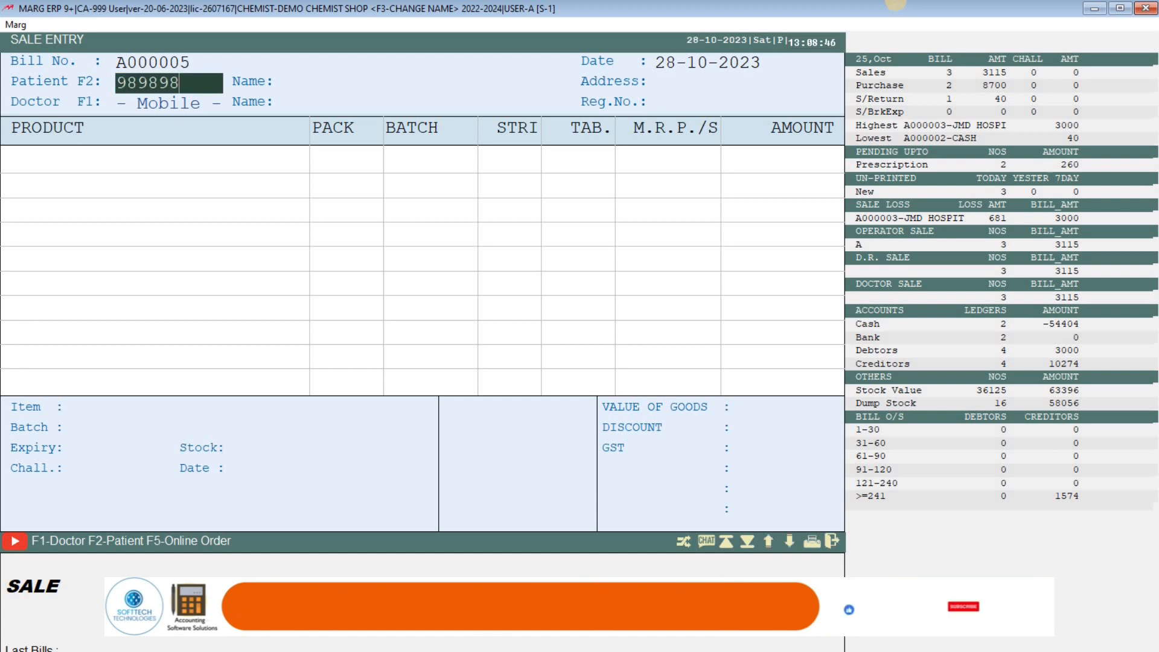
{"action": "key", "text": "Return"}
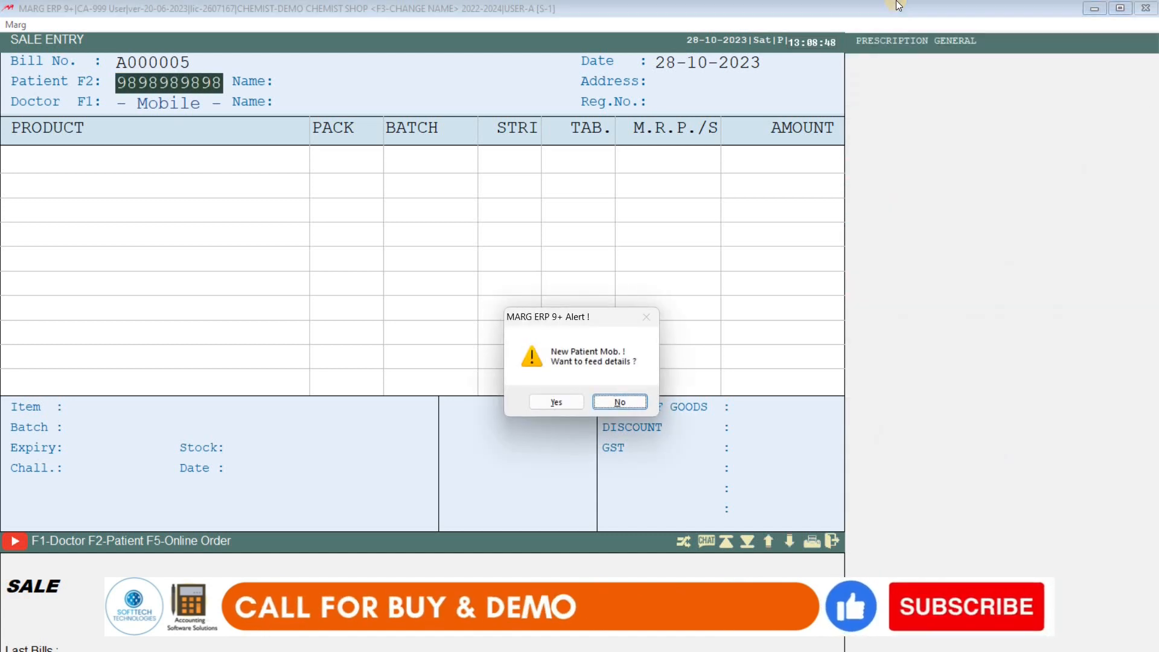
{"action": "key", "text": "Left"}
{"action": "key", "text": "Return"}
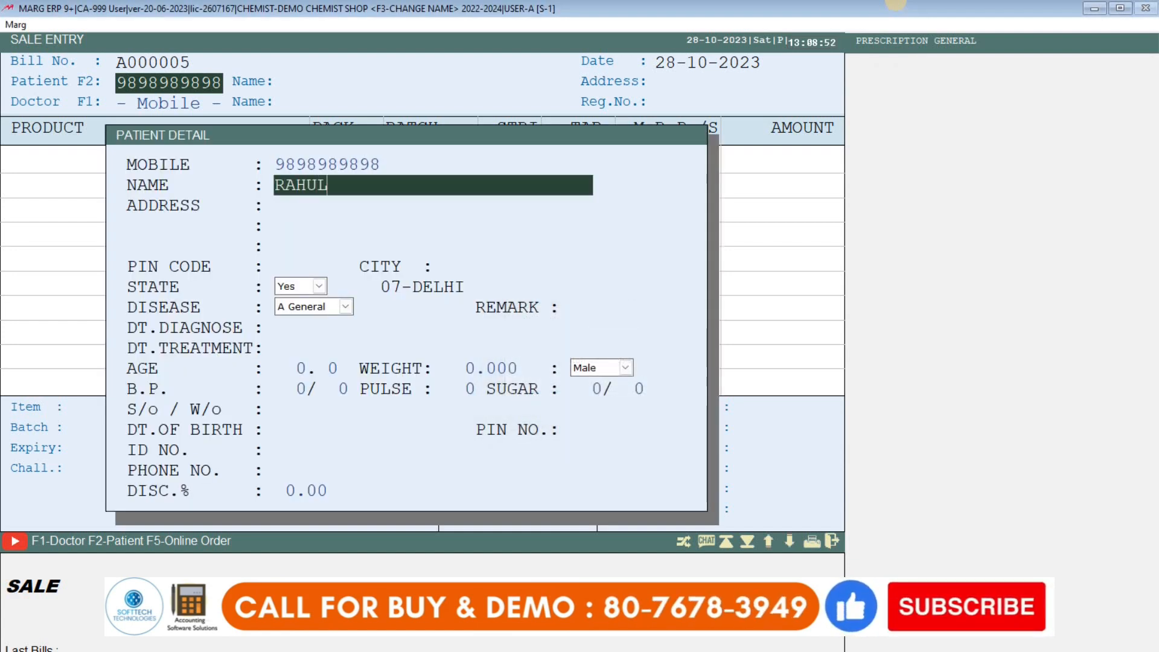
{"action": "key", "text": "Return"}
{"action": "key", "text": "Return"}
{"action": "key", "text": "Return"}
{"action": "key", "text": "Return"}
{"action": "key", "text": "Return"}
{"action": "key", "text": "Return"}
{"action": "key", "text": "Return"}
{"action": "key", "text": "Return"}
{"action": "key", "text": "Return"}
{"action": "key", "text": "Return"}
{"action": "key", "text": "Return"}
{"action": "key", "text": "Return"}
{"action": "key", "text": "Return"}
{"action": "key", "text": "Return"}
{"action": "key", "text": "Return"}
{"action": "key", "text": "Return"}
{"action": "key", "text": "Return"}
{"action": "key", "text": "Return"}
{"action": "key", "text": "Return"}
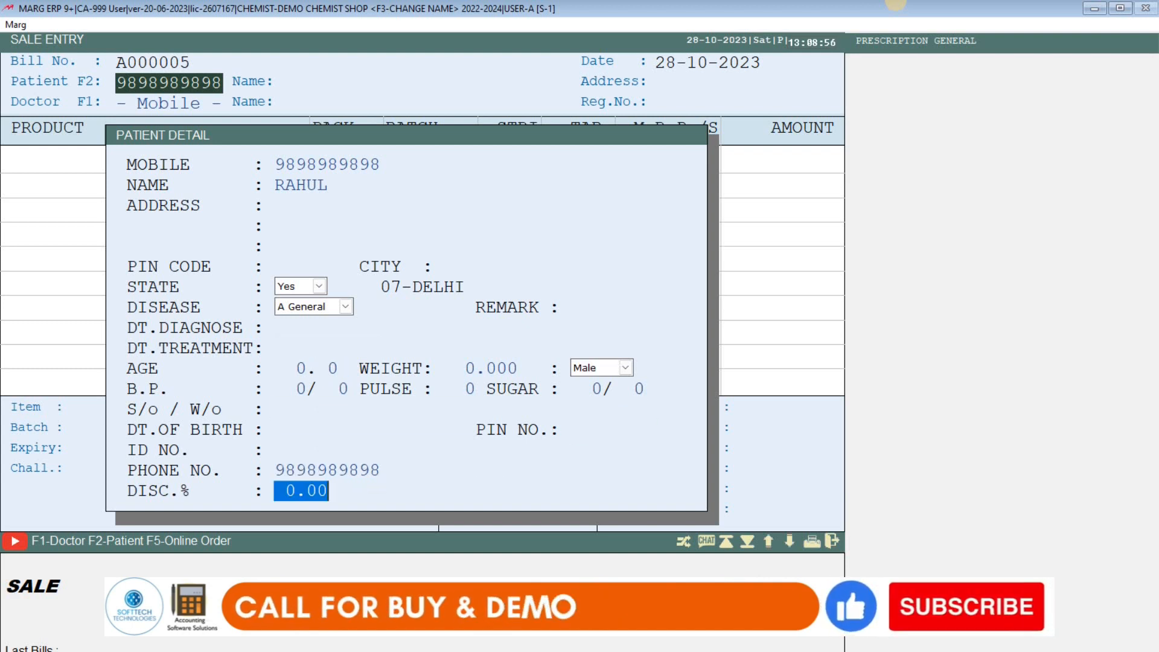
{"action": "key", "text": "Return"}
{"action": "key", "text": "Return"}
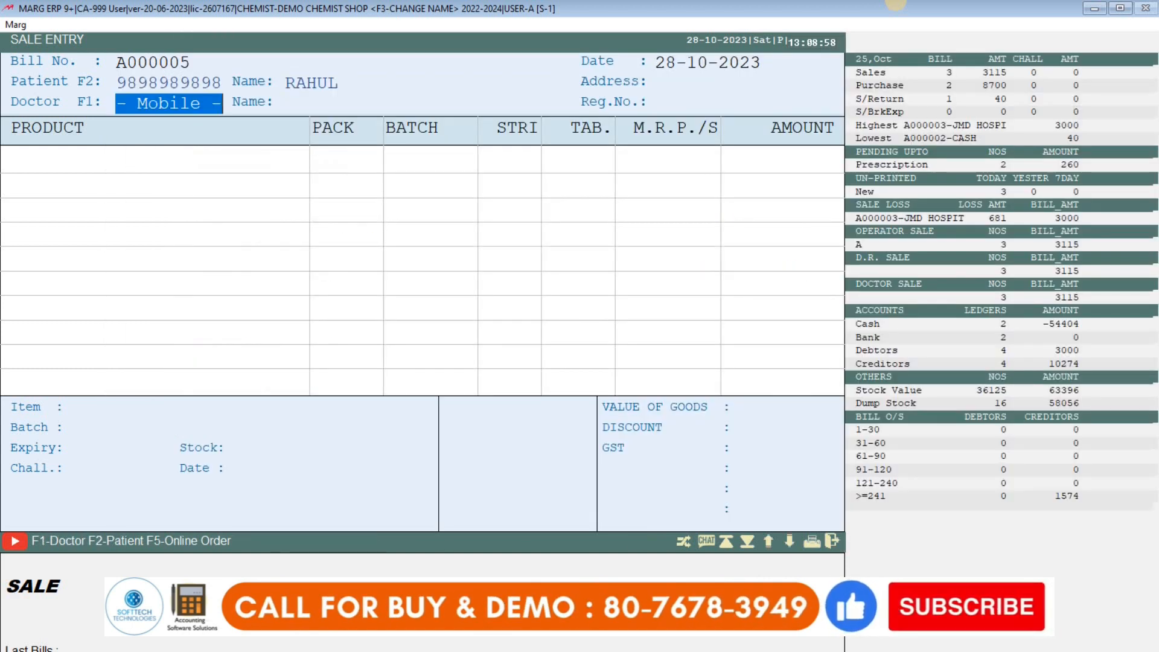
{"action": "key", "text": "Return"}
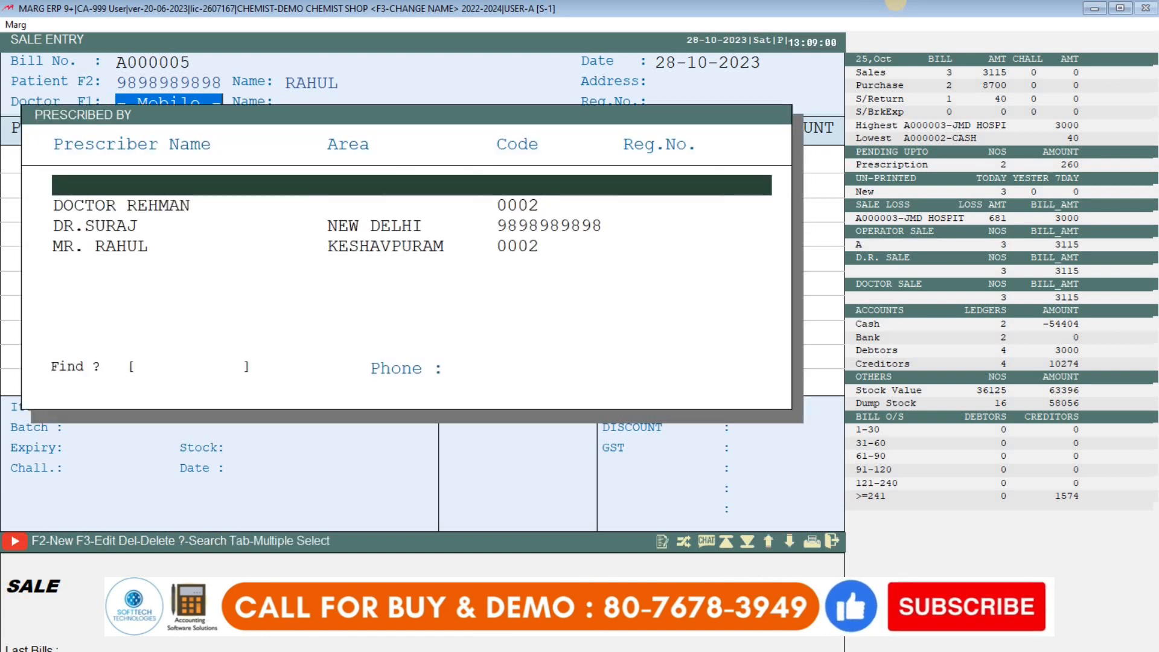
- Set the first doctor in the list as the bill's prescriber
{"action": "key", "text": "Down"}
{"action": "key", "text": "Down"}
{"action": "key", "text": "Up"}
{"action": "key", "text": "Down"}
{"action": "key", "text": "Up"}
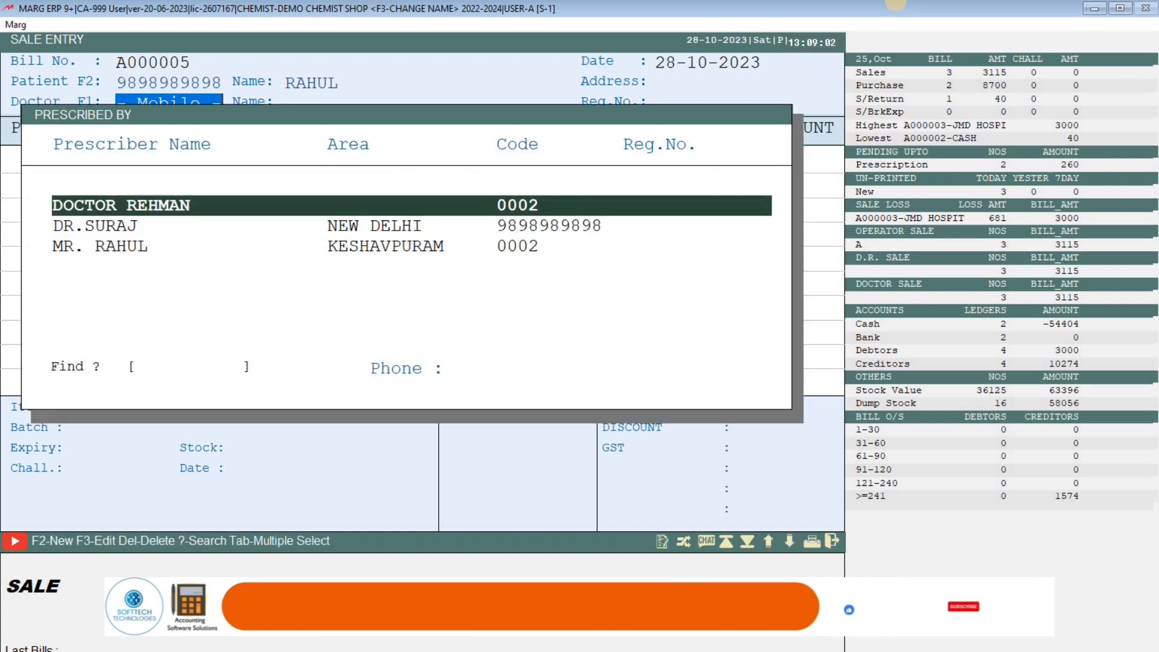
{"action": "key", "text": "Return"}
- Add 4 of 10%INVERT SUGAR SALINE from batch 76522
{"action": "key", "text": "Return"}
{"action": "key", "text": "Return"}
{"action": "key", "text": "Return"}
{"action": "key", "text": "Return"}
{"action": "key", "text": "Down"}
{"action": "key", "text": "Up"}
{"action": "key", "text": "Return"}
{"action": "key", "text": "Return"}
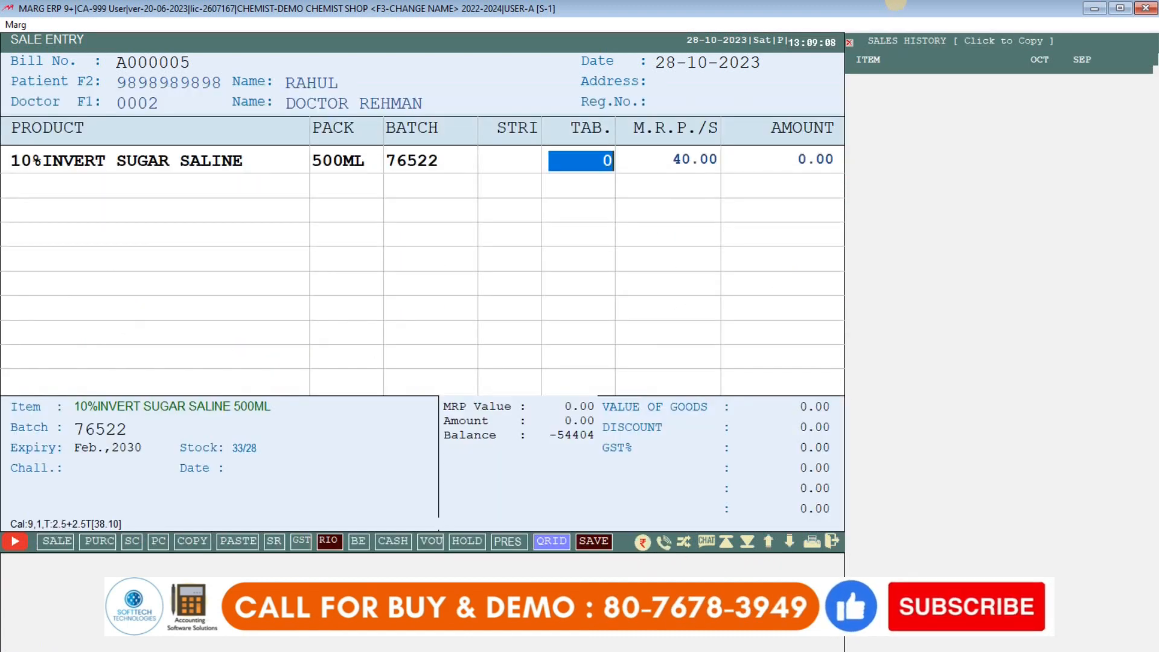
{"action": "type", "text": "4"}
{"action": "key", "text": "Return"}
{"action": "key", "text": "Return"}
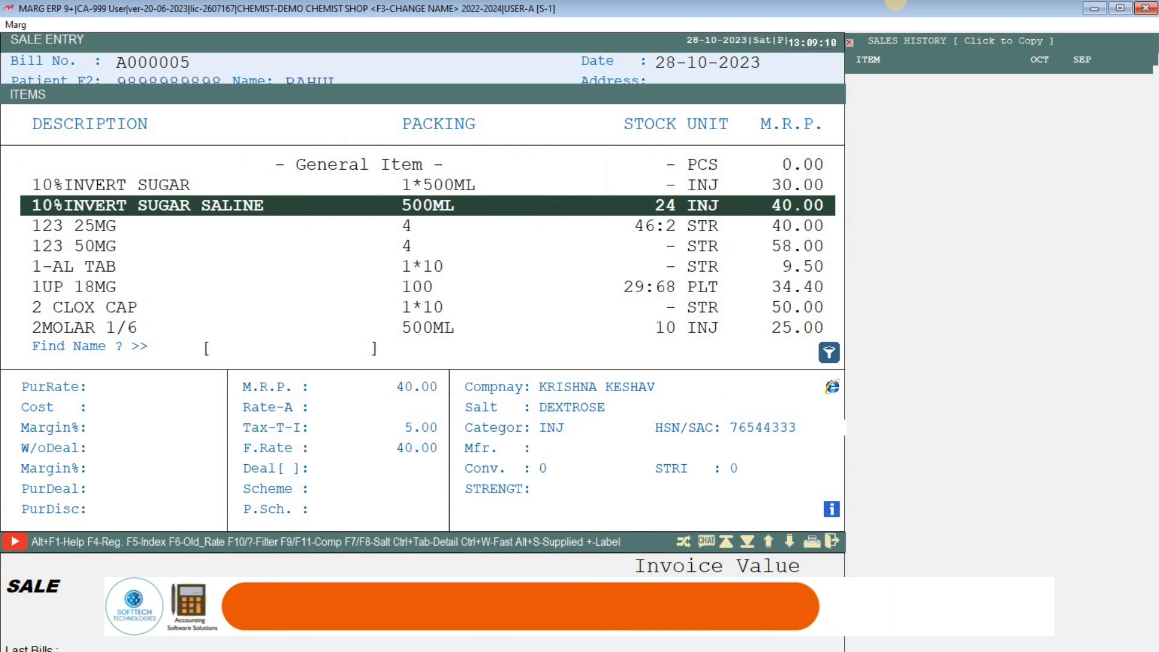
- Add 3 strips of 123 25MG from batch 435666
{"action": "key", "text": "Down"}
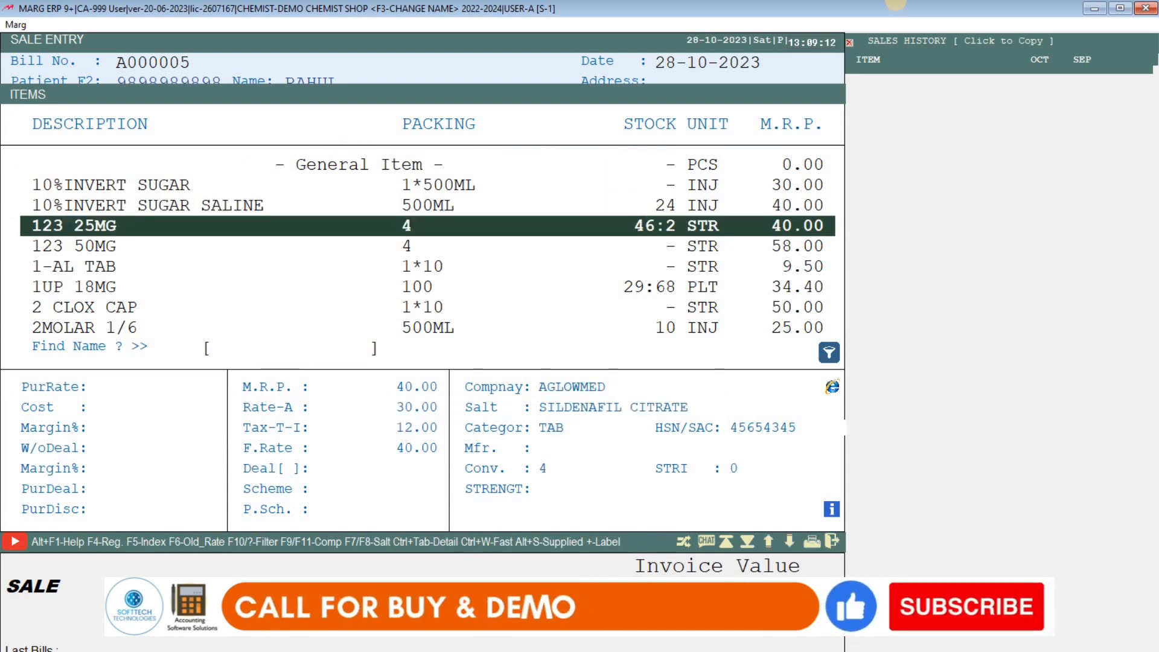
{"action": "key", "text": "Return"}
{"action": "key", "text": "Return"}
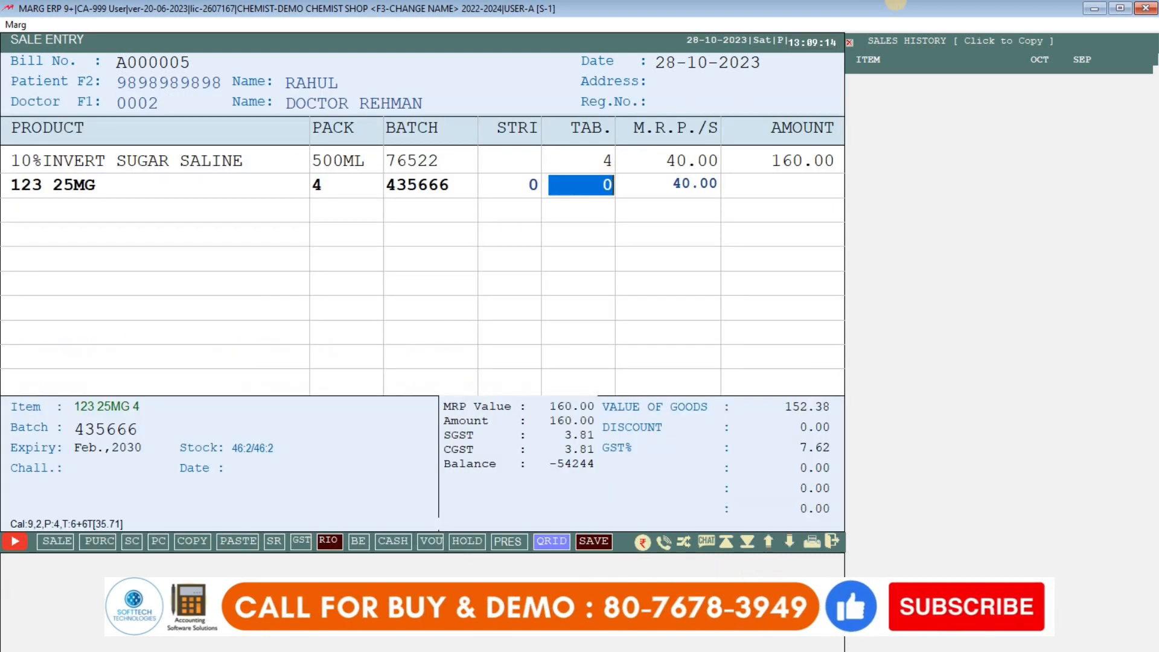
{"action": "key", "text": "Left"}
{"action": "type", "text": "3"}
{"action": "key", "text": "Return"}
{"action": "key", "text": "Return"}
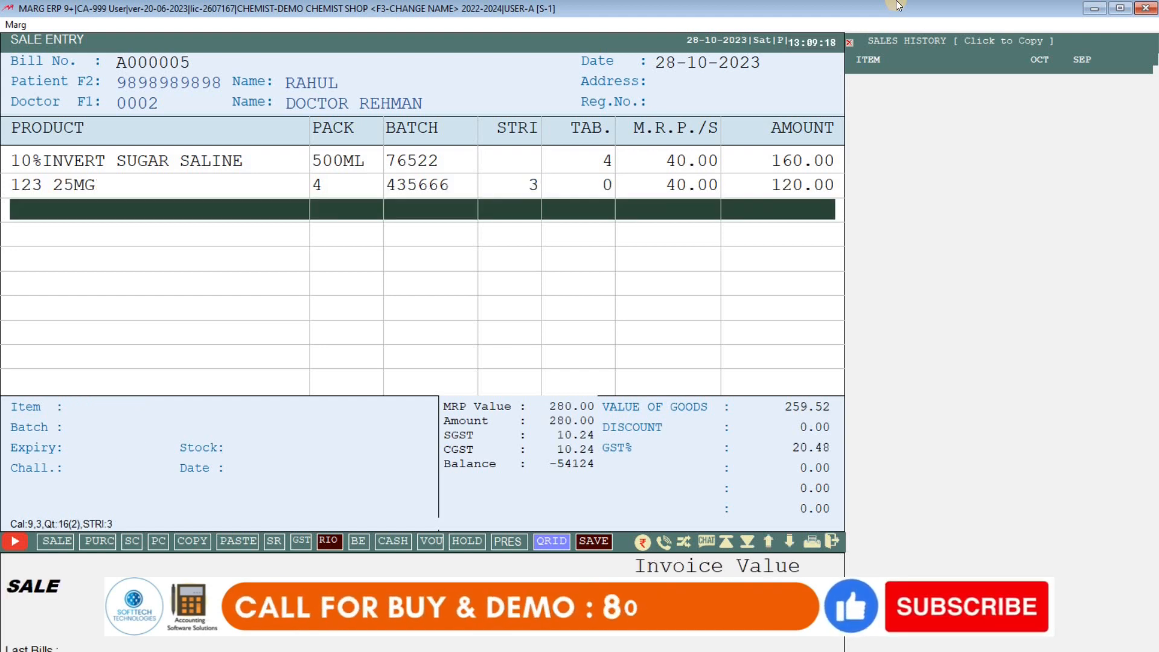
- Skip saving the prescription, preview the GST invoice, and save the 280.00 bill
{"action": "key", "text": "Escape"}
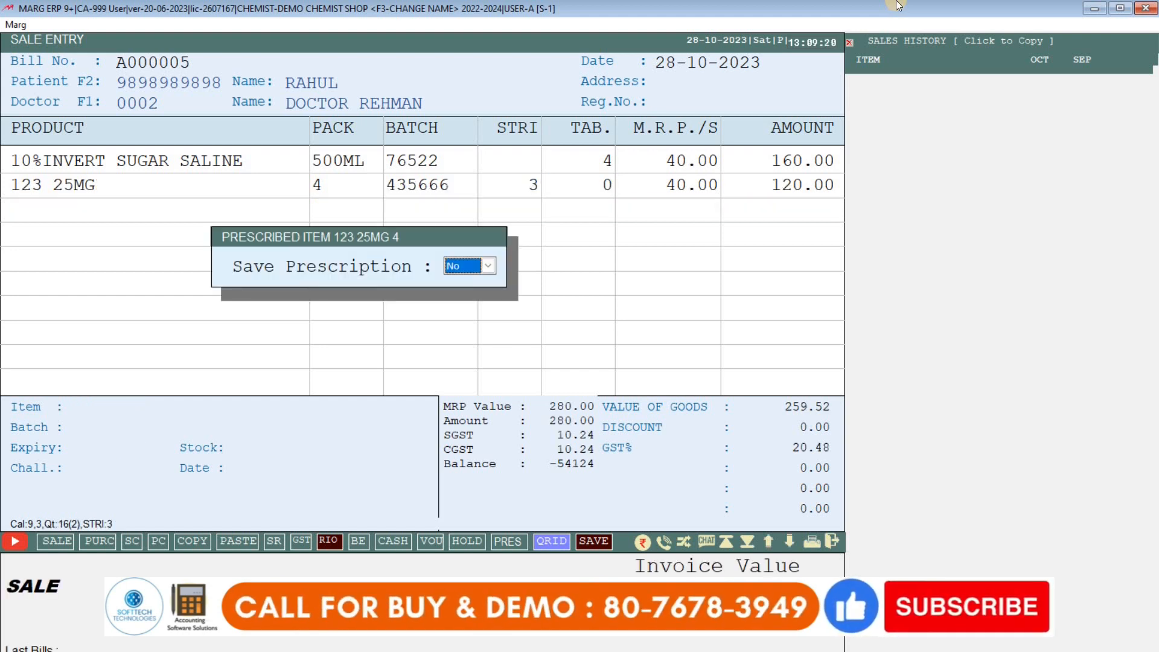
{"action": "key", "text": "Return"}
{"action": "key", "text": "Return"}
{"action": "key", "text": "Return"}
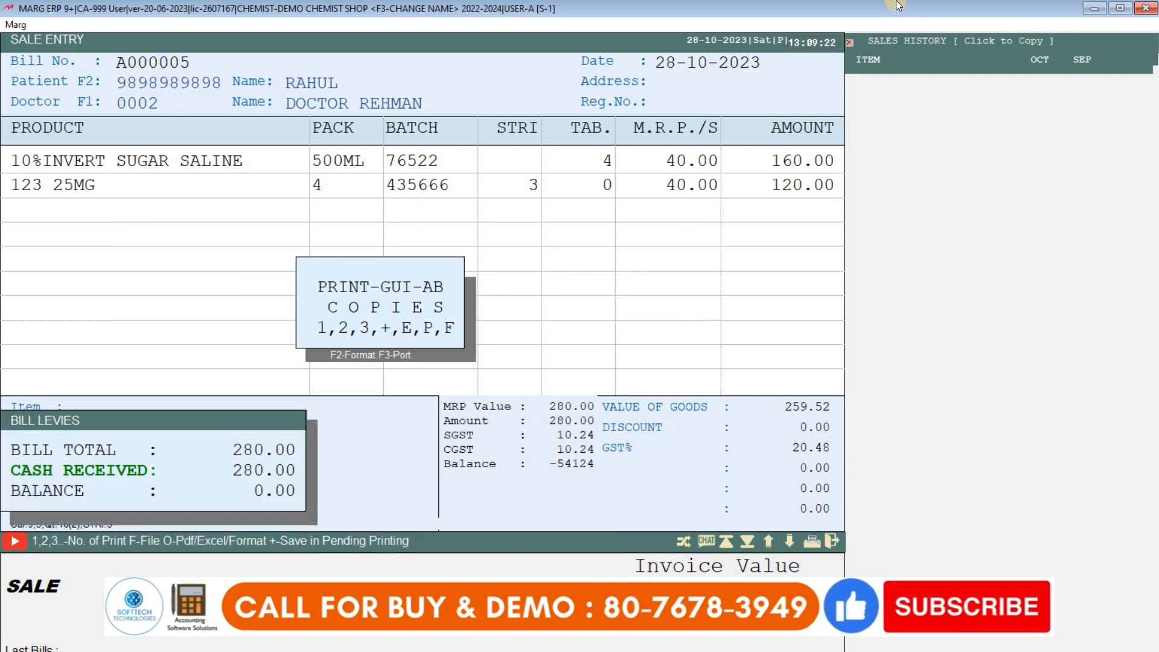
{"action": "key", "text": "p"}
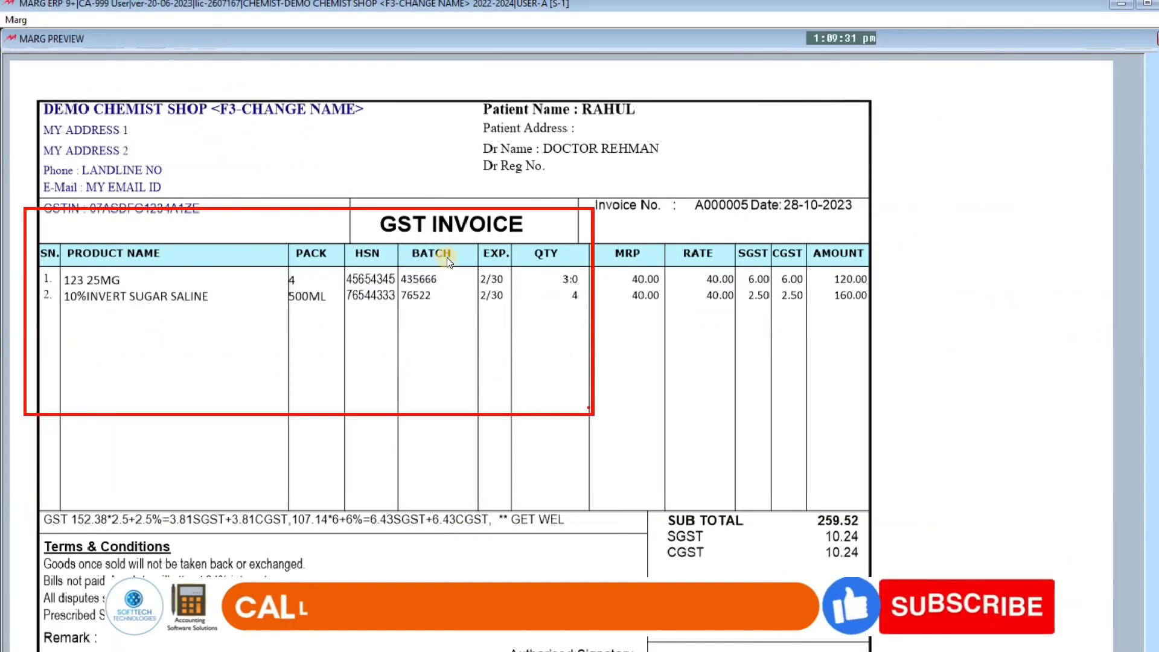
{"action": "key", "text": "Escape"}
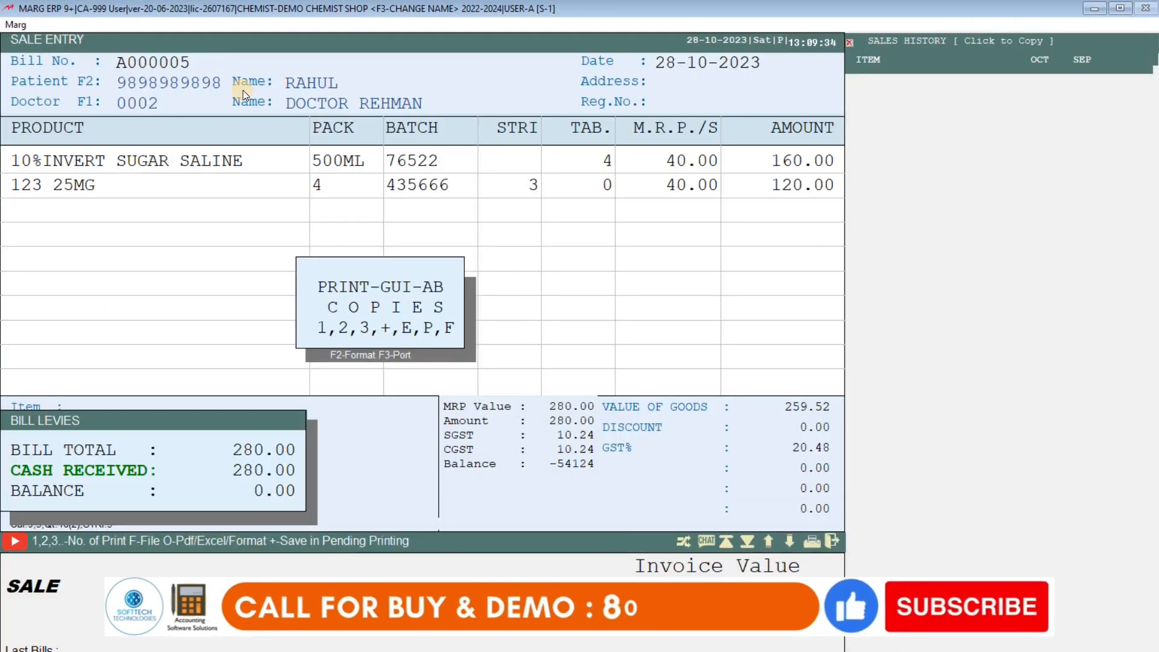
{"action": "key", "text": "Escape"}
{"action": "key", "text": "Escape"}
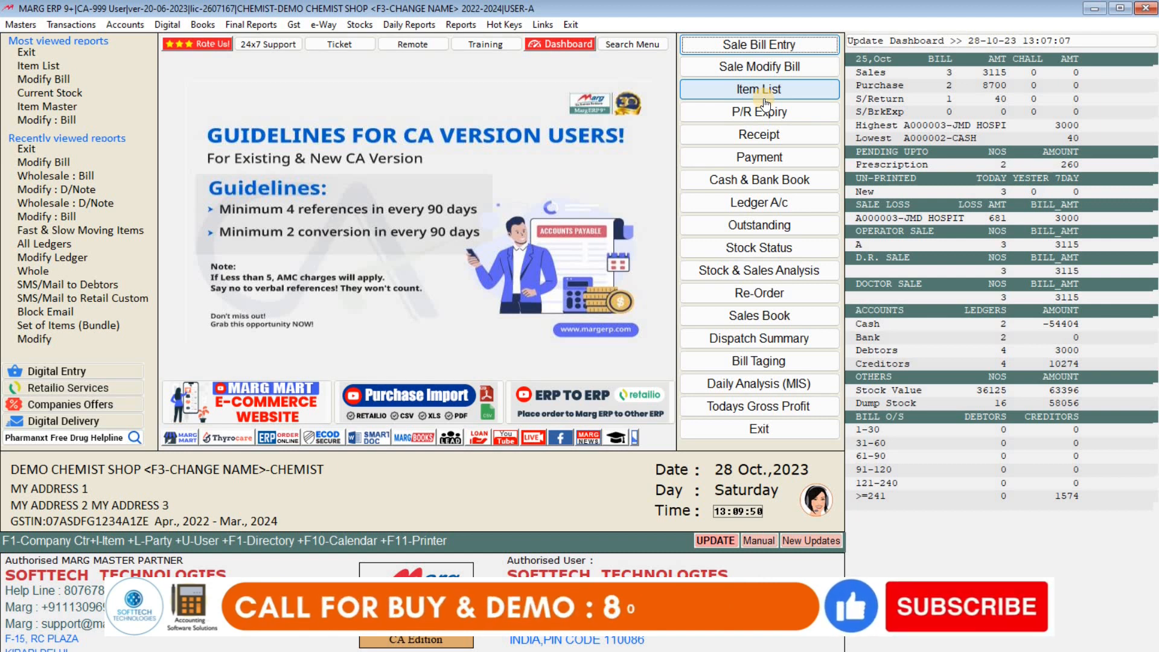
- Start a retail credit note via Transactions > Sale Return > Retail : C/Note
{"action": "left_click", "coordinate": [64, 24]}
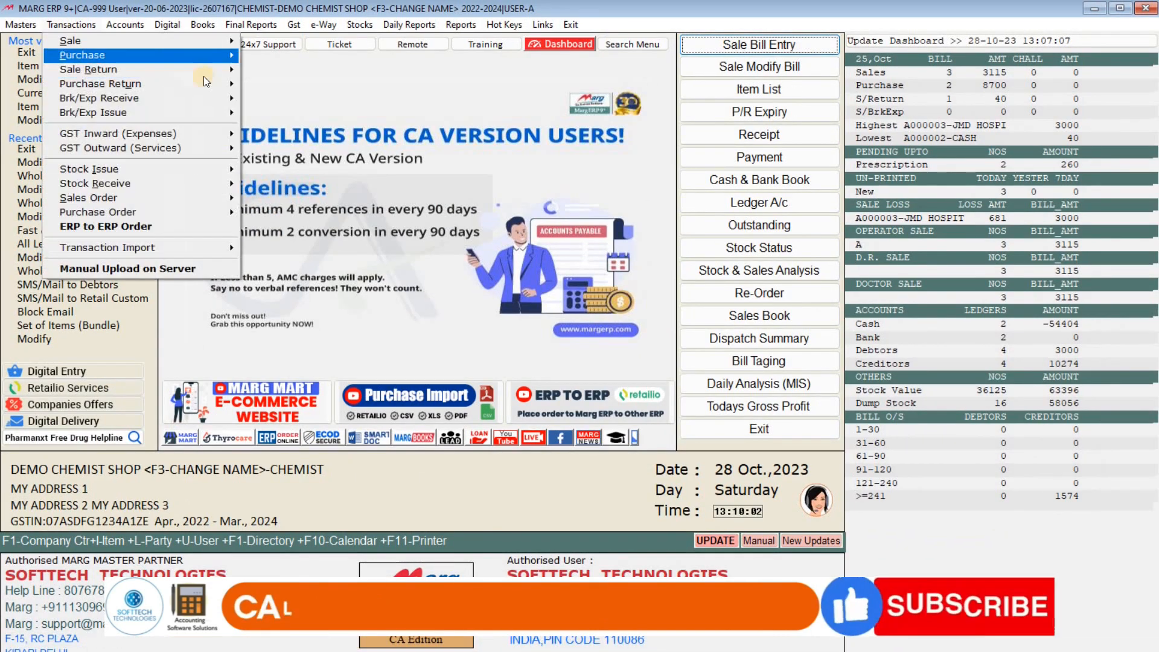
{"action": "mouse_move", "coordinate": [150, 70]}
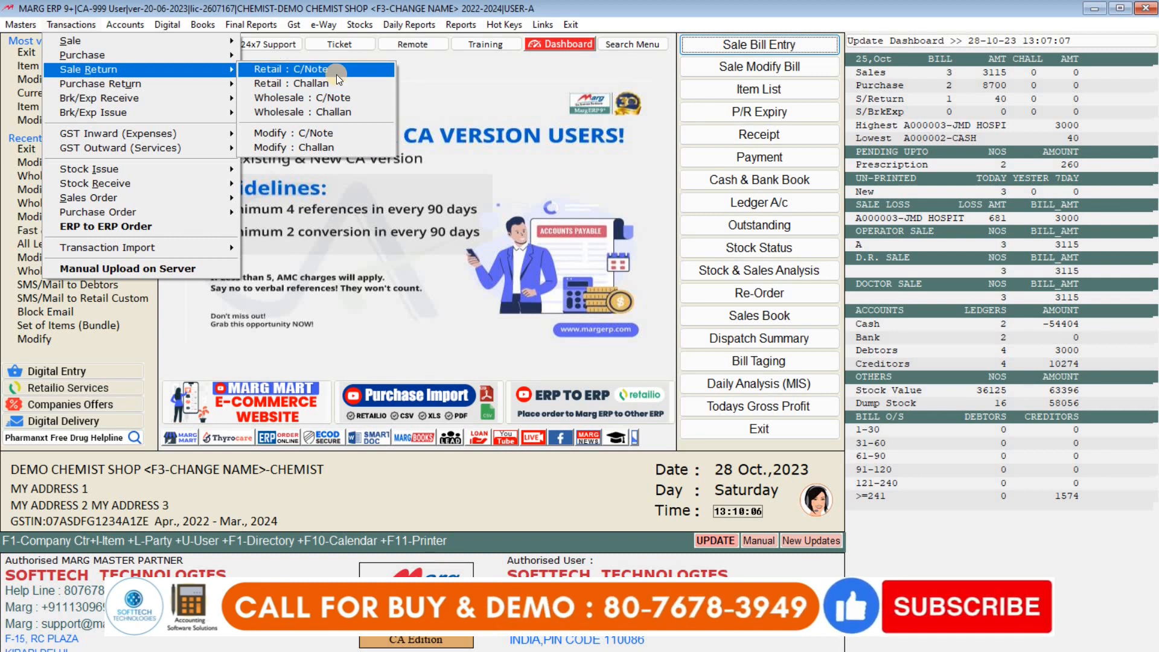
{"action": "left_click", "coordinate": [338, 77]}
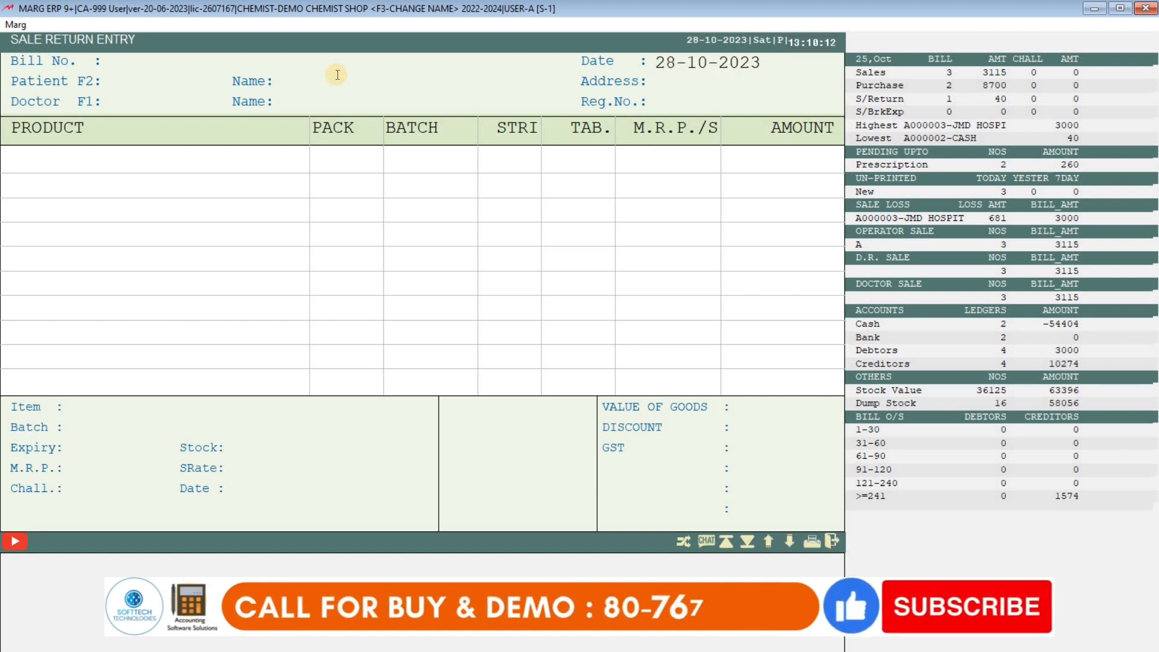
- Accept today's date and fetch the existing patient by mobile number
{"action": "key", "text": "Return"}
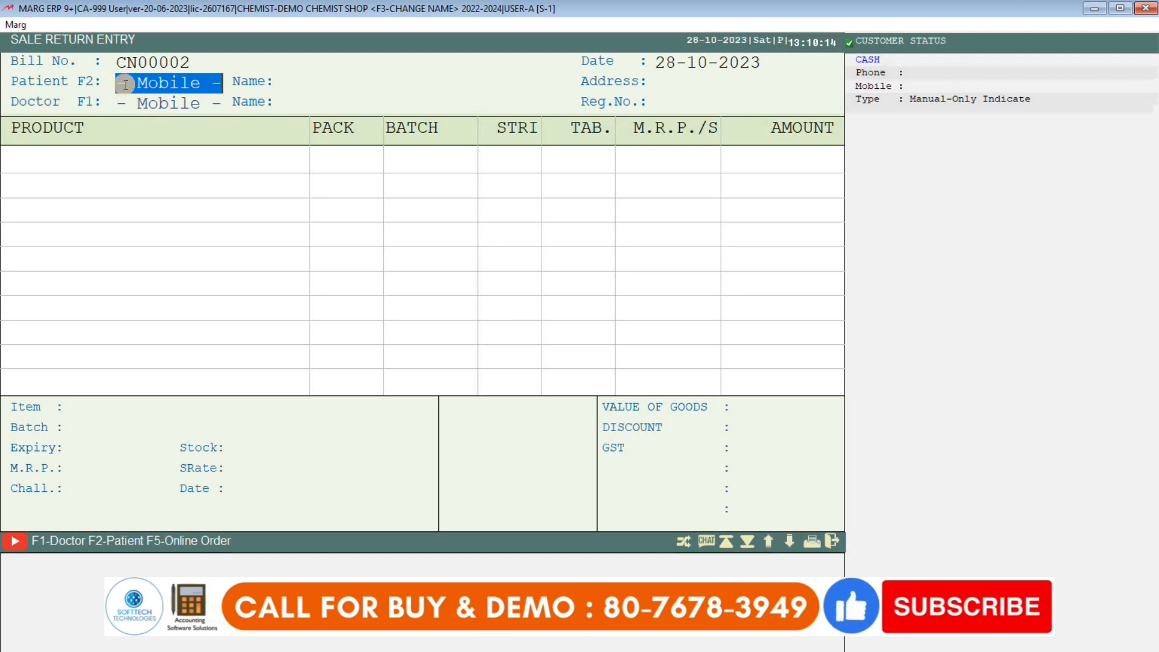
{"action": "type", "text": "9"}
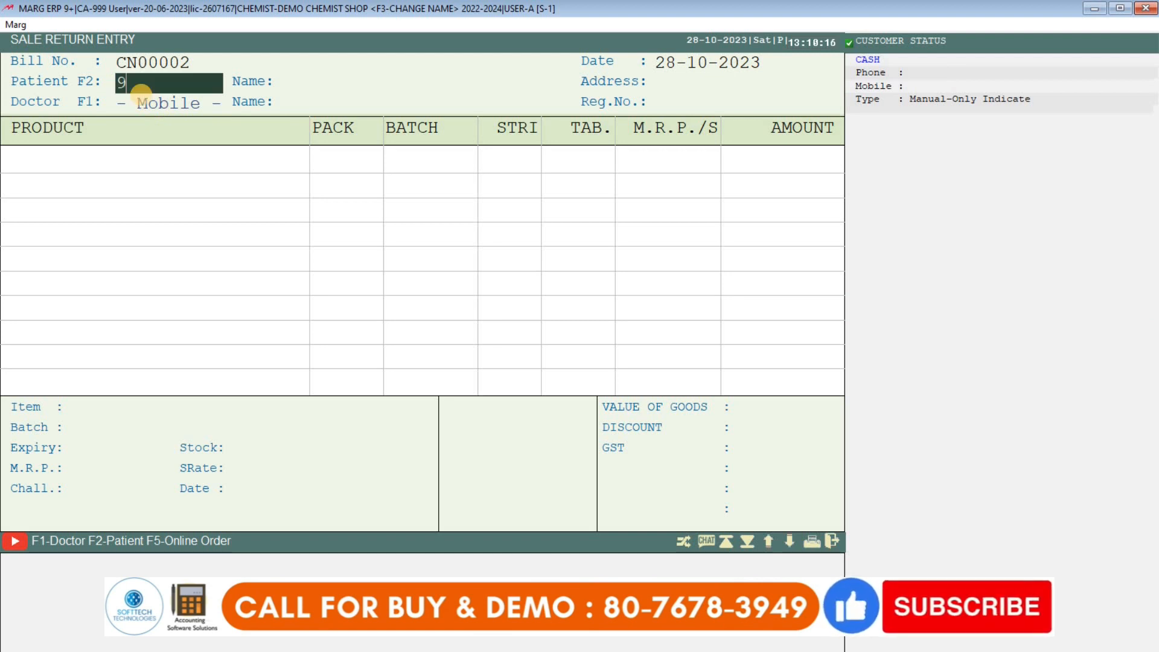
{"action": "type", "text": "898989898"}
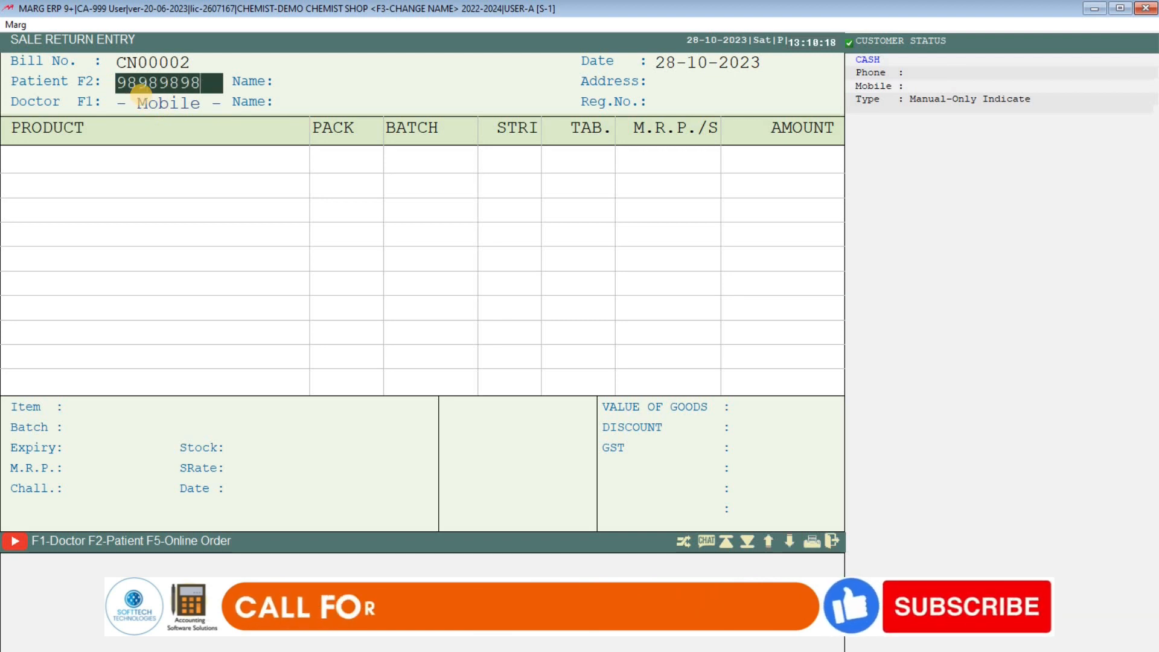
{"action": "key", "text": "Return"}
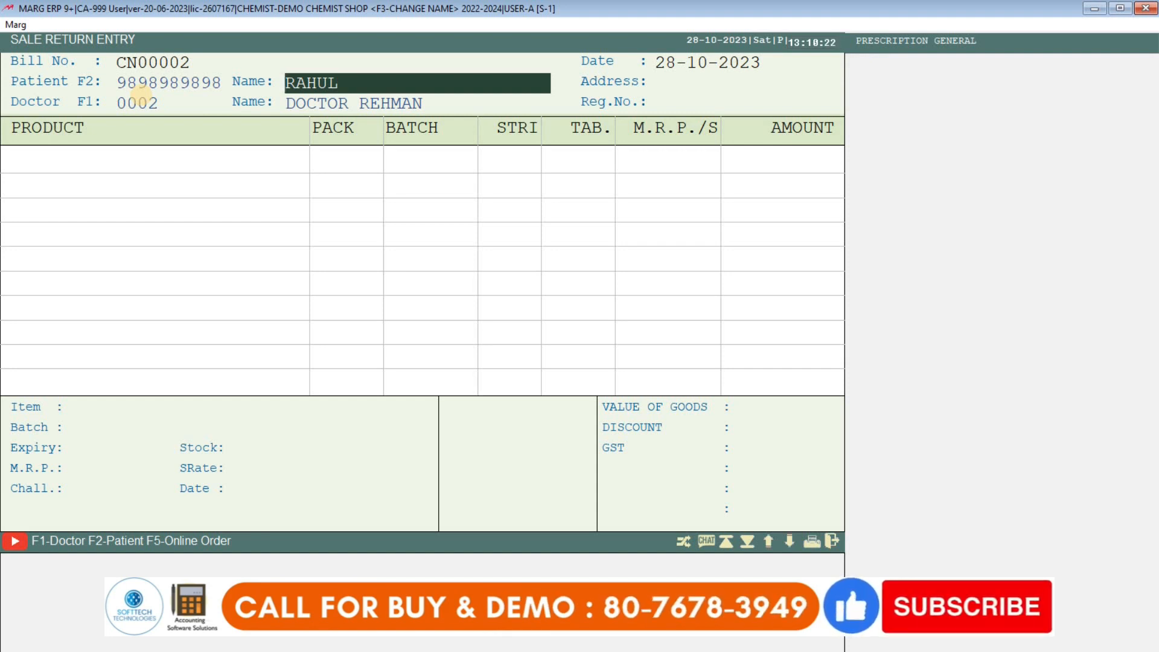
- Enter doctor code 0002, decline the duplicate alert, and select DOCTOR REHMAN
{"action": "key", "text": "Return"}
{"action": "key", "text": "Return"}
{"action": "key", "text": "Return"}
{"action": "key", "text": "Return"}
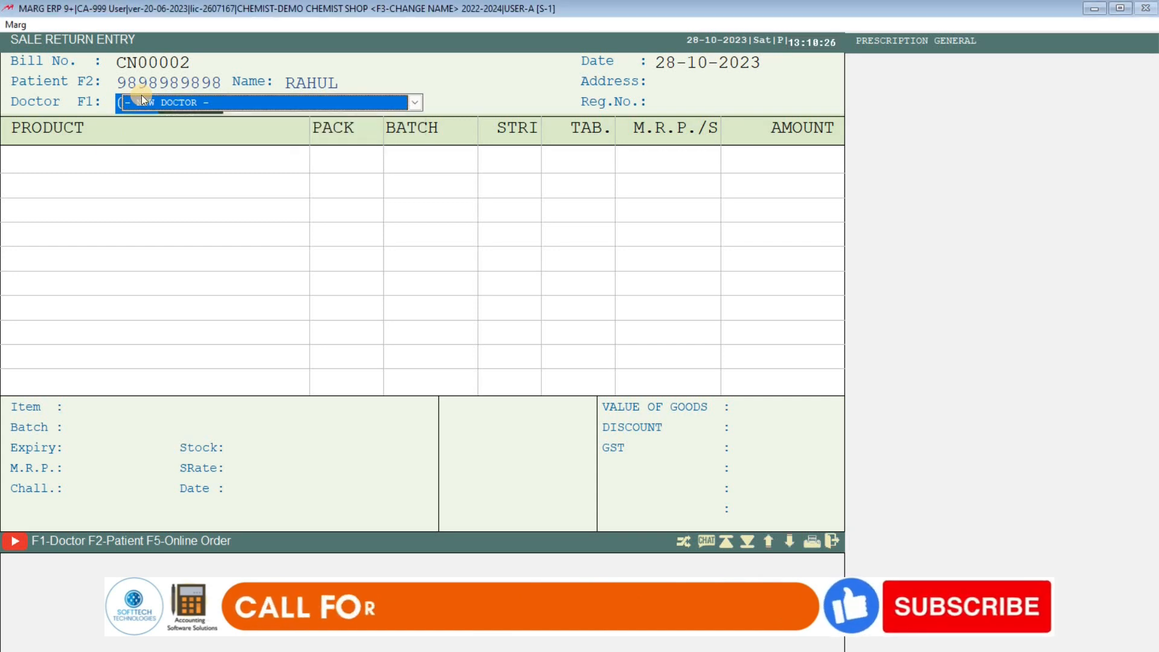
{"action": "key", "text": "Return"}
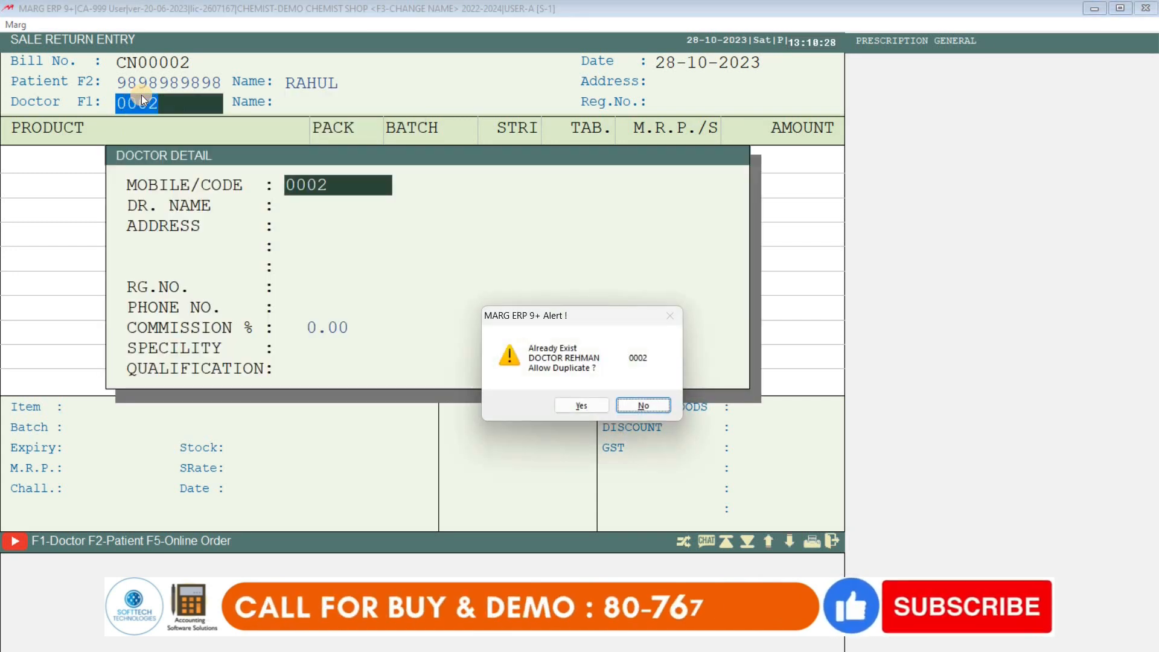
{"action": "key", "text": "Return"}
{"action": "key", "text": "Escape"}
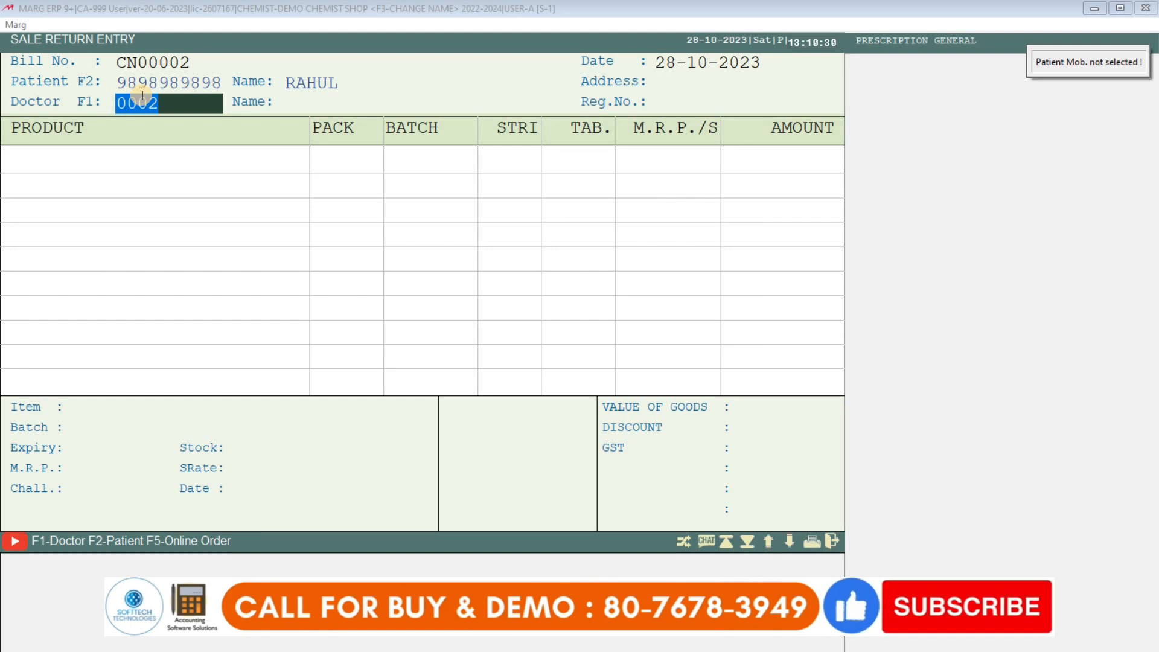
{"action": "key", "text": "Return"}
{"action": "key", "text": "Return"}
{"action": "key", "text": "Return"}
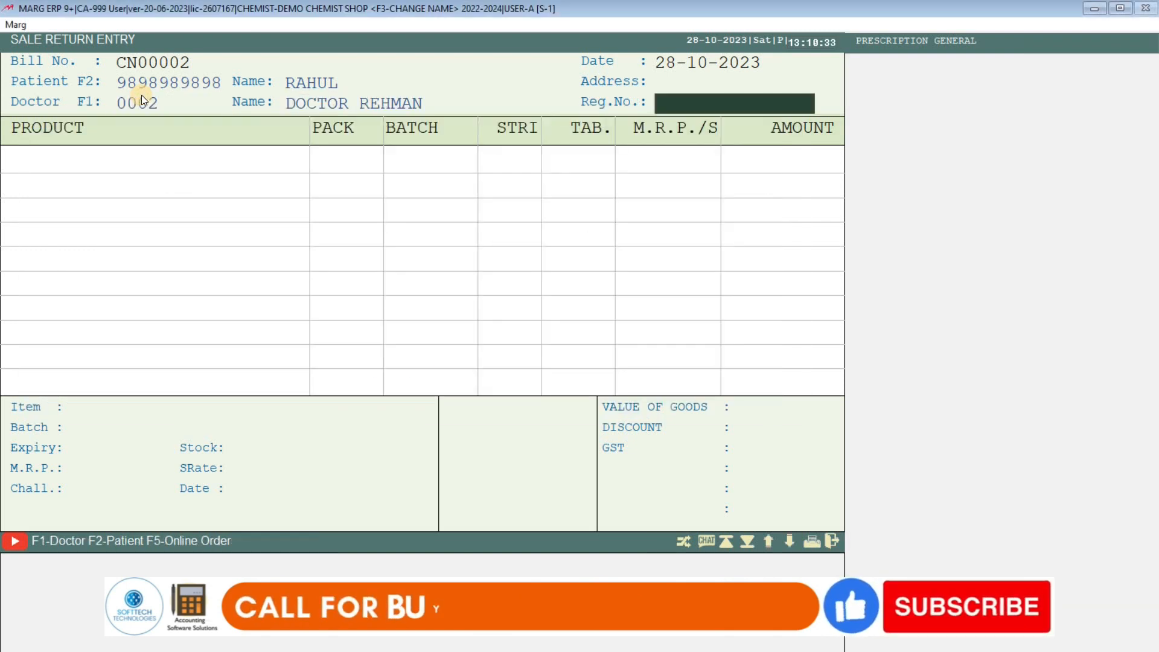
{"action": "key", "text": "Return"}
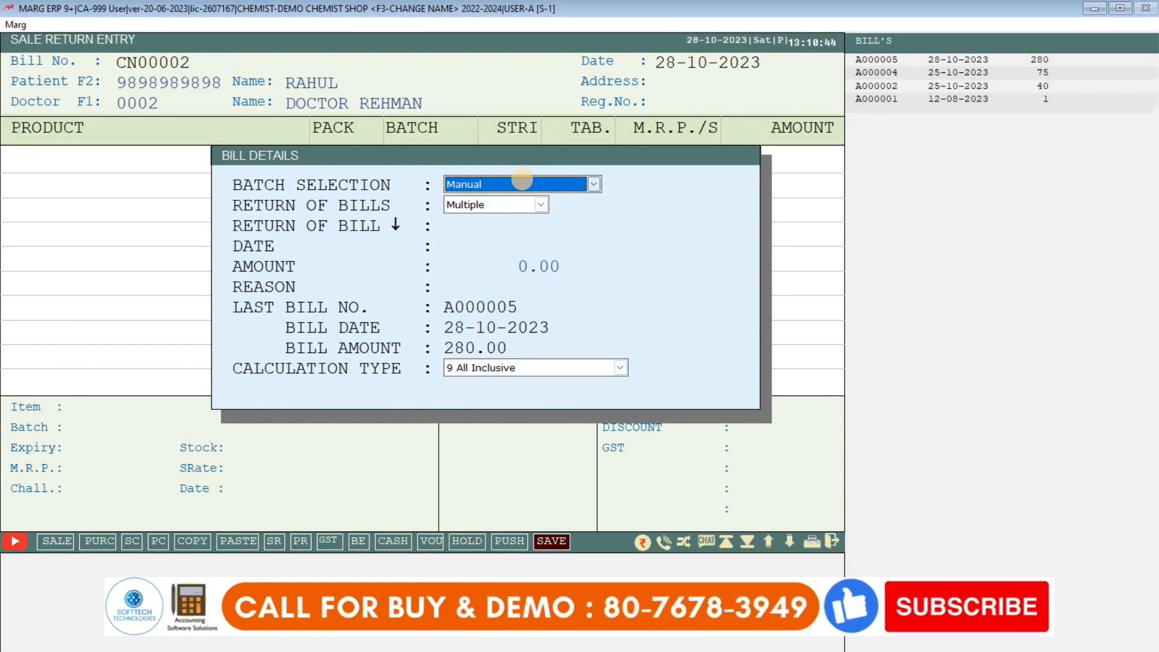
- Set Return of Bills to Bill-By-Bill against bill A000005
{"action": "key", "text": "Return"}
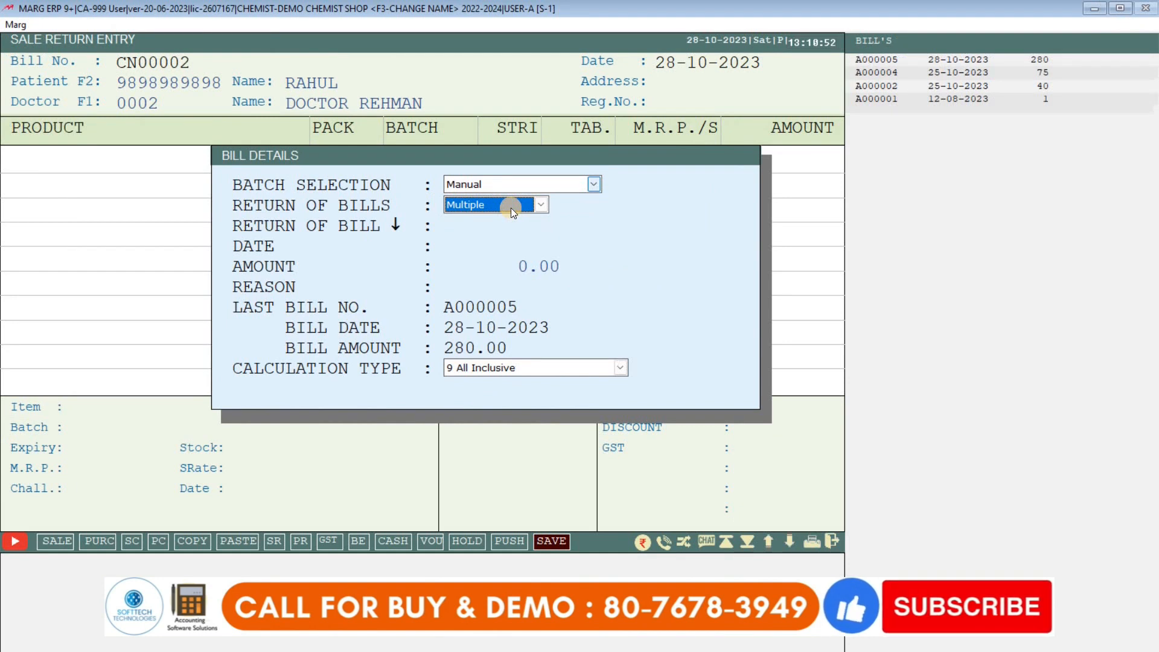
{"action": "left_click", "coordinate": [584, 200]}
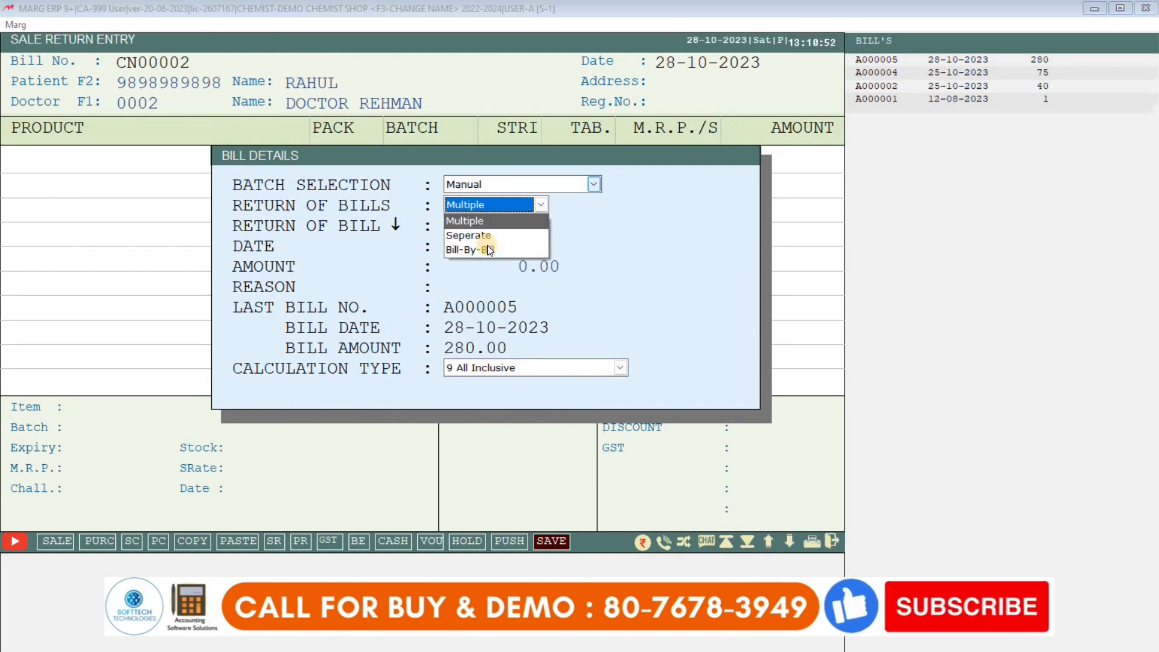
{"action": "left_click", "coordinate": [488, 249]}
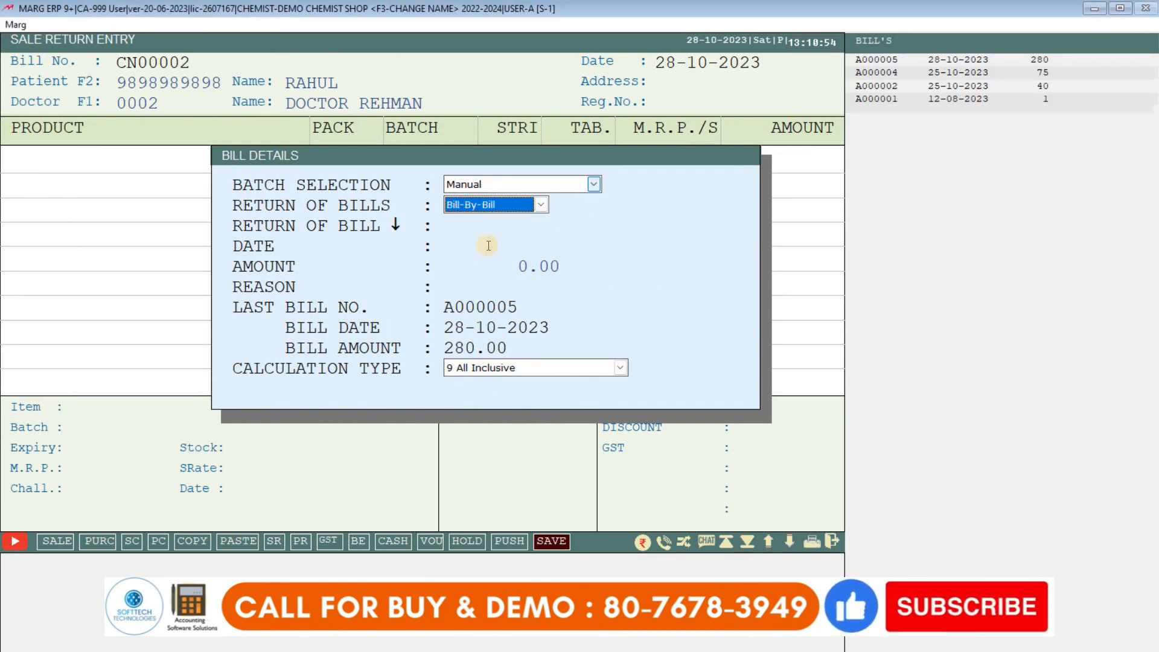
{"action": "key", "text": "Return"}
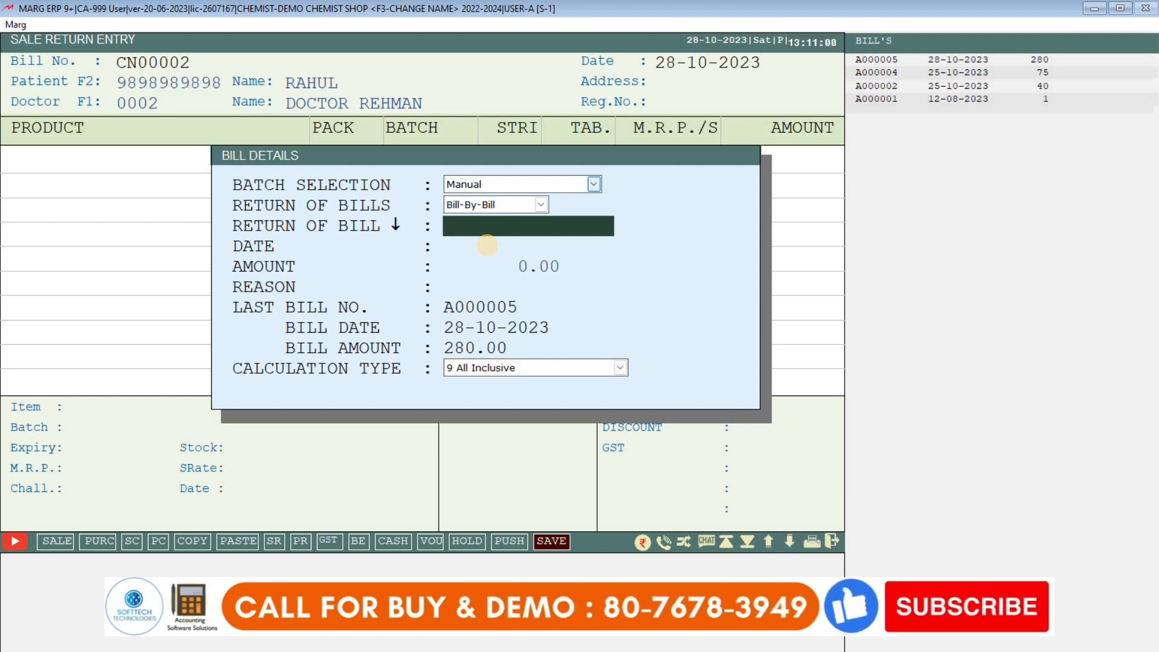
{"action": "type", "text": "A000005"}
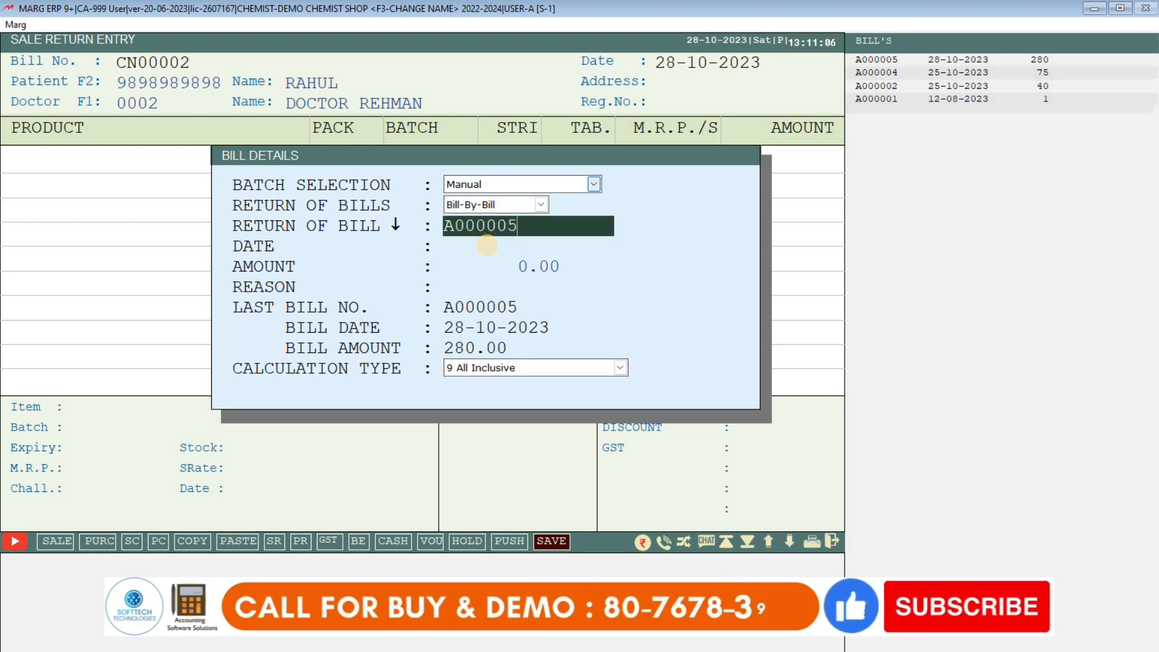
{"action": "key", "text": "Return"}
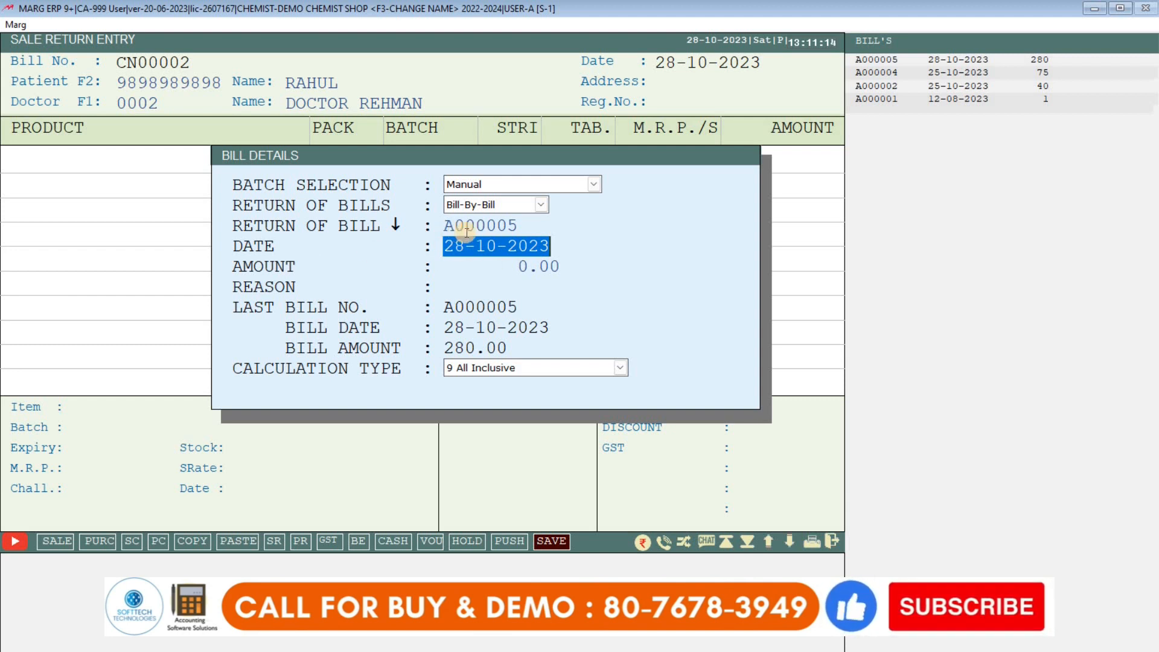
- Accept date 28-10-2023 and amount 280.00, and give reason NEAR EXPIRY
{"action": "key", "text": "Return"}
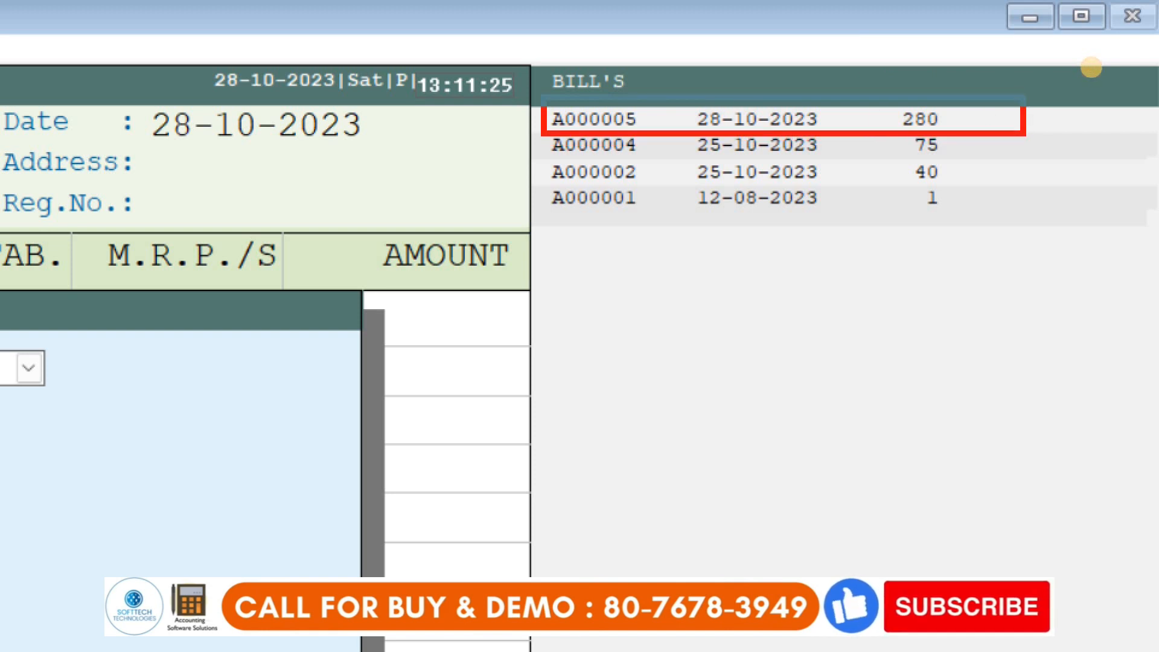
{"action": "key", "text": "Return"}
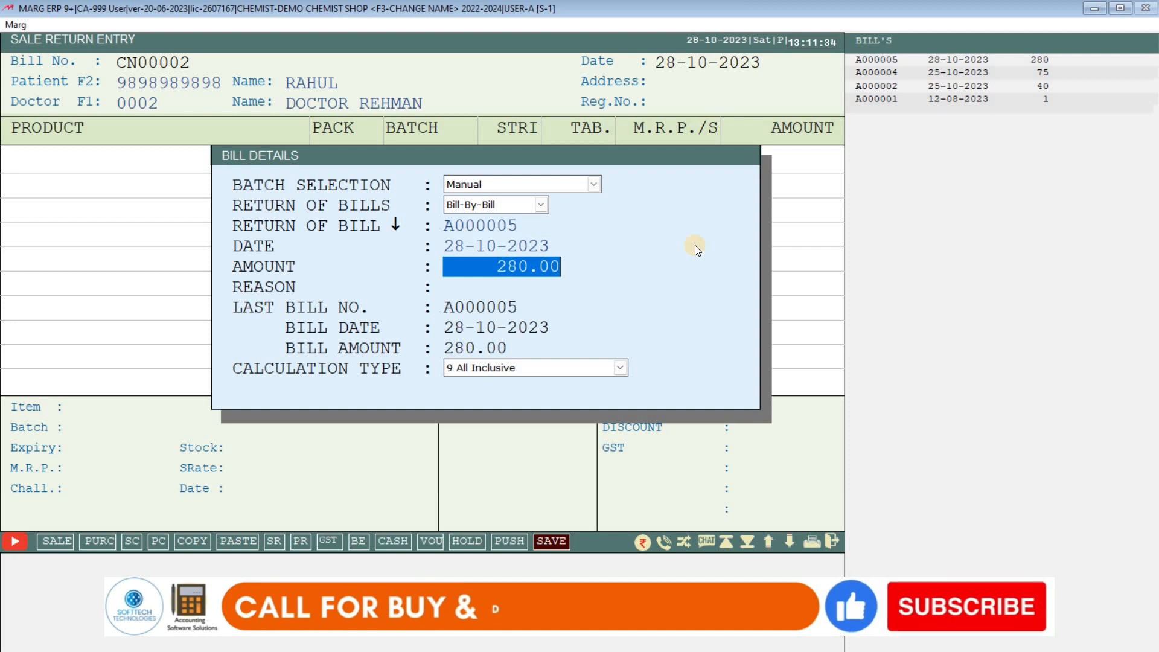
{"action": "key", "text": "Return"}
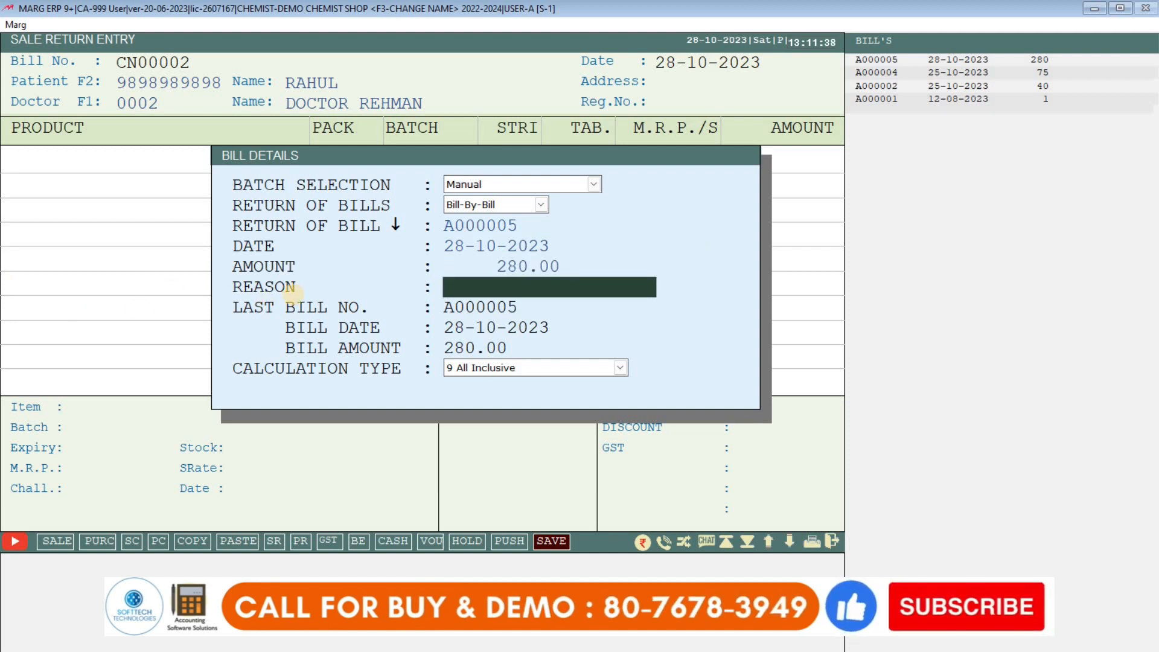
{"action": "key", "text": "Return"}
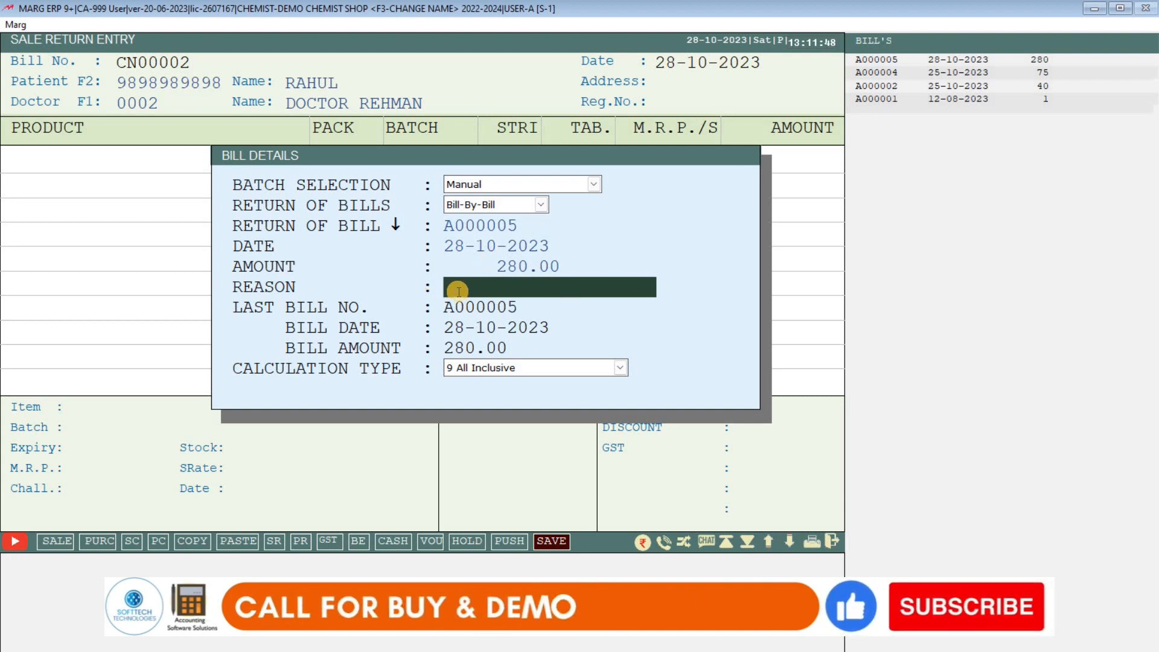
{"action": "type", "text": "NEAR BY"}
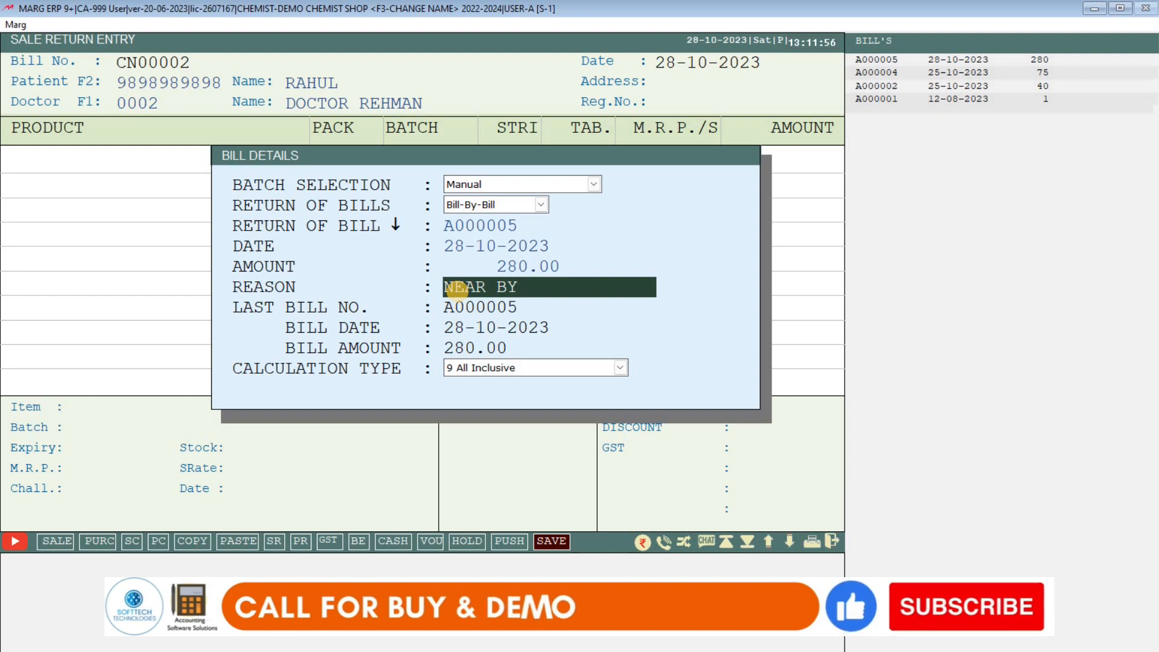
{"action": "key", "text": "BackSpace"}
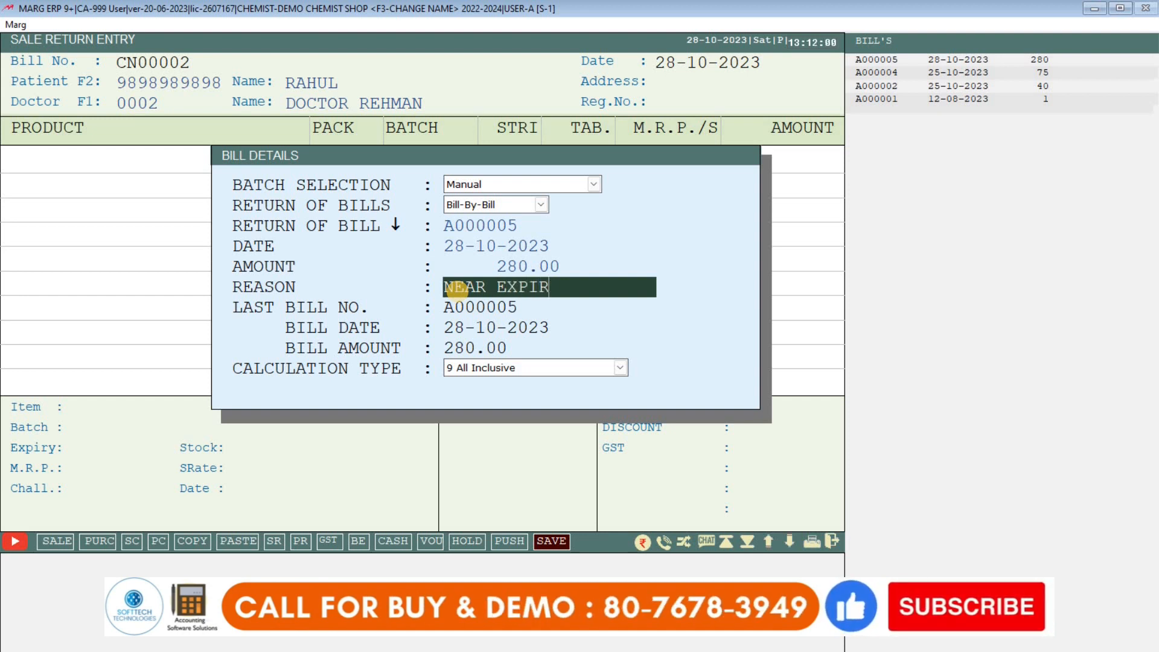
{"action": "key", "text": "Return"}
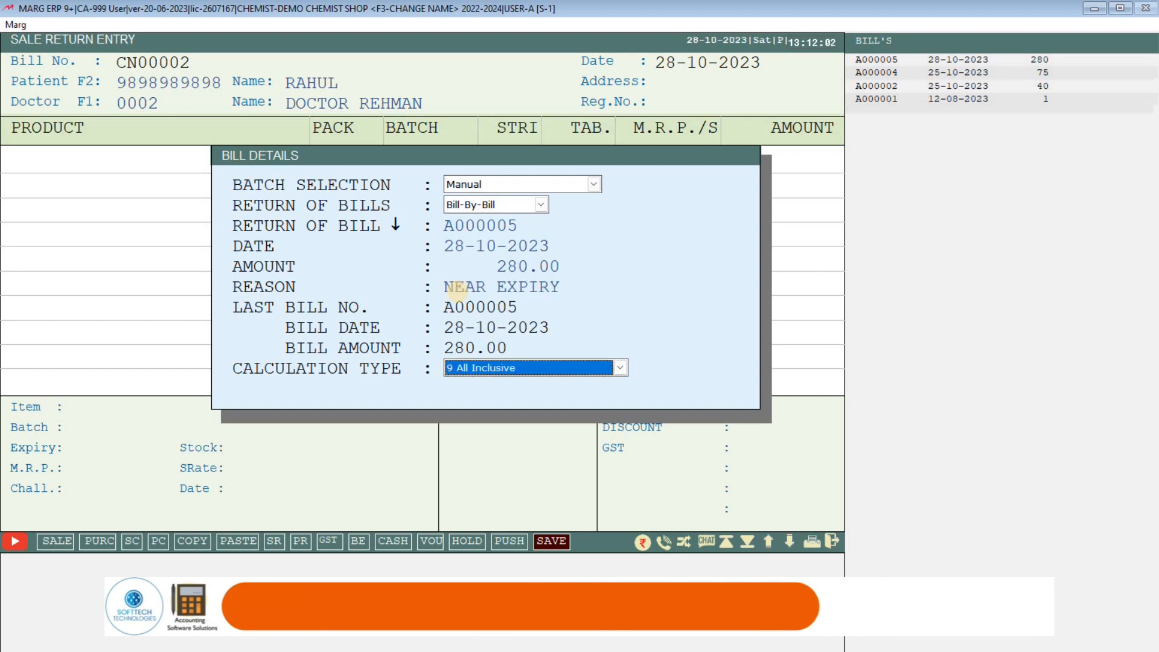
{"action": "key", "text": "Return"}
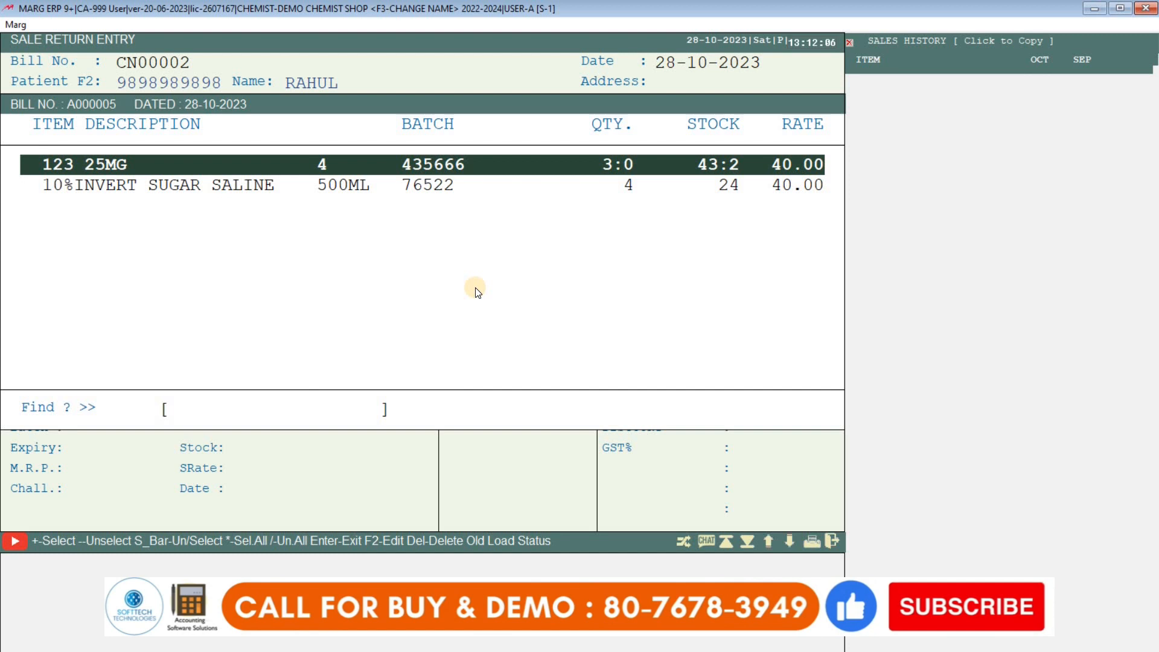
- Tick both bill items, then untick 123 25MG so only the saline remains
{"action": "key", "text": "Down"}
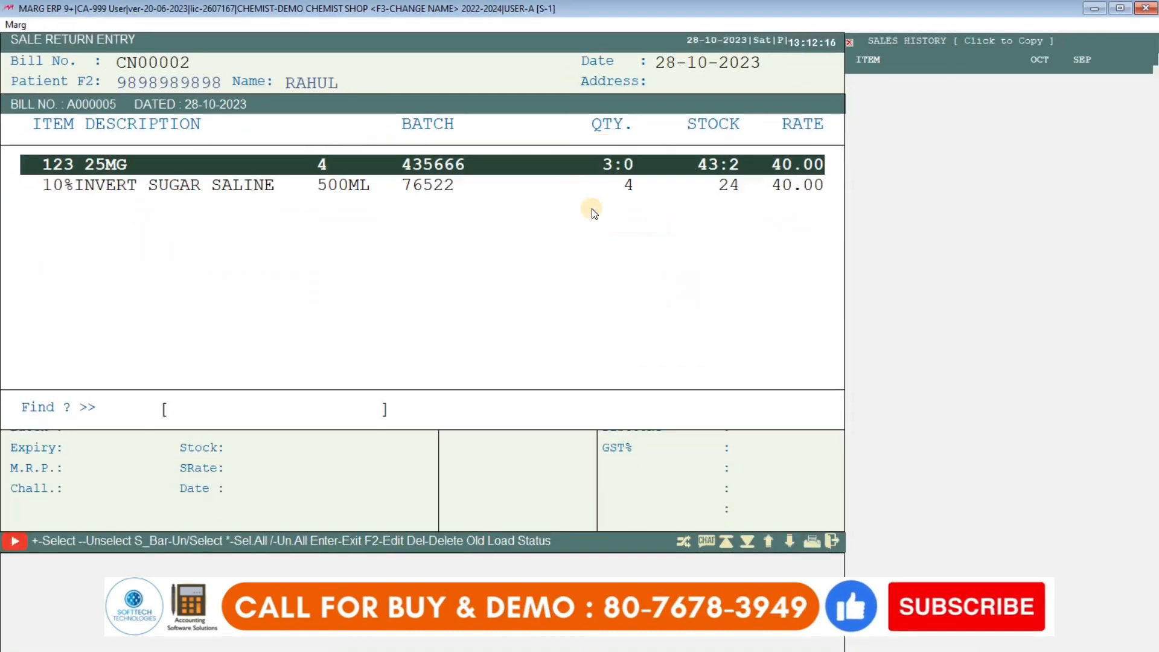
{"action": "left_click", "coordinate": [404, 259]}
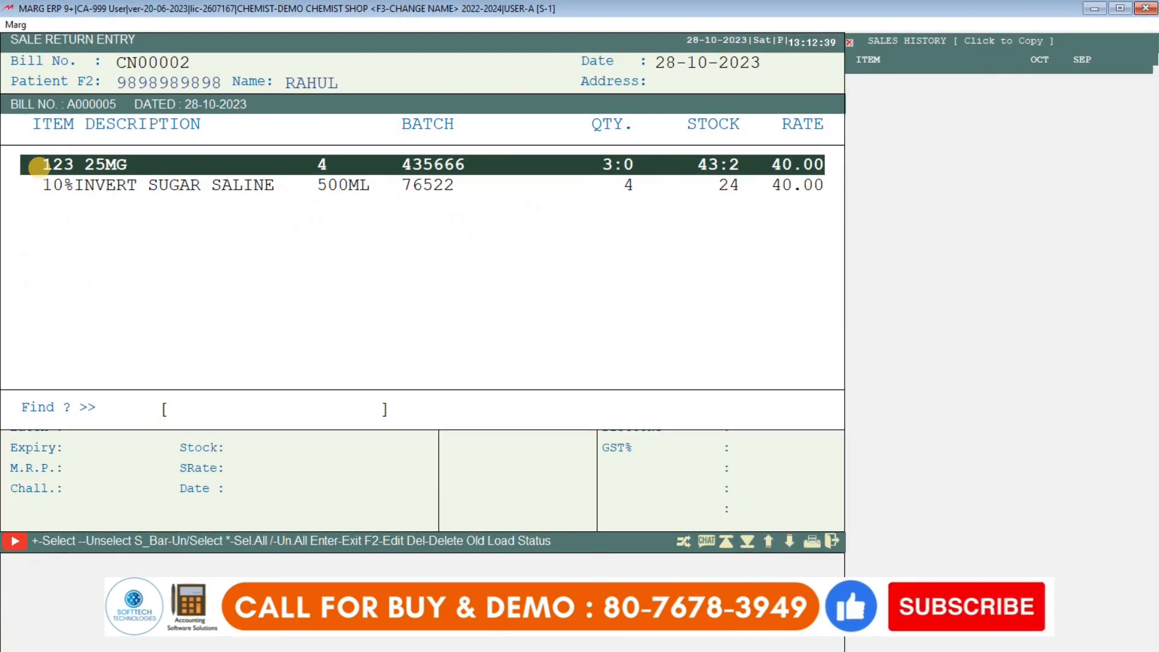
{"action": "key", "text": "space"}
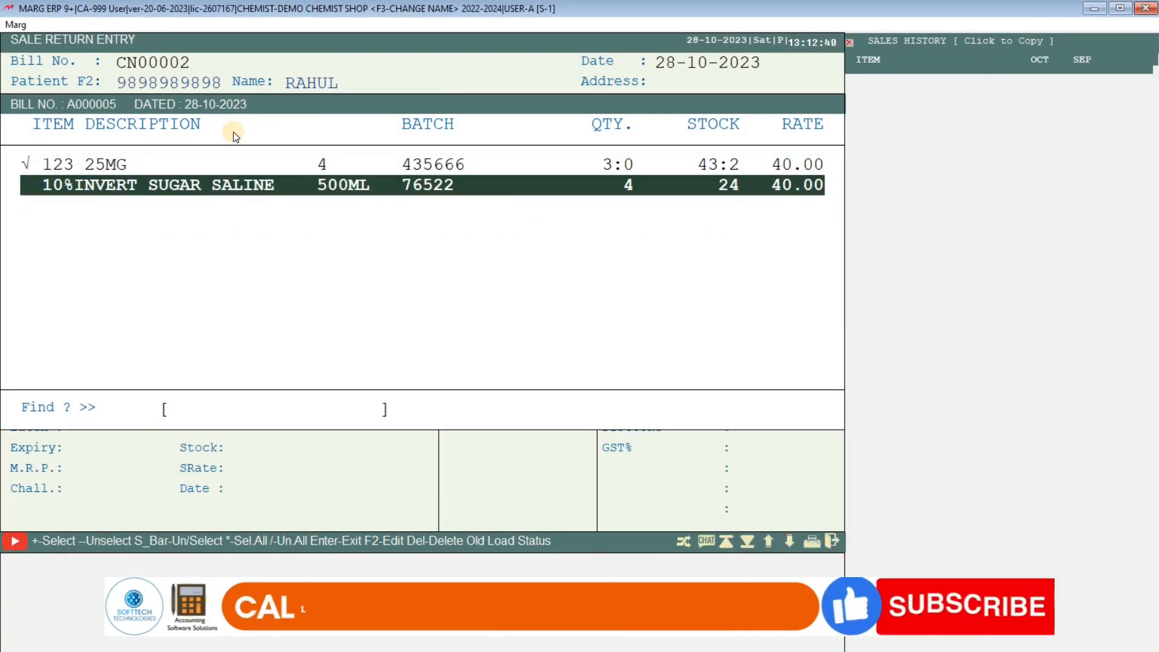
{"action": "key", "text": "space"}
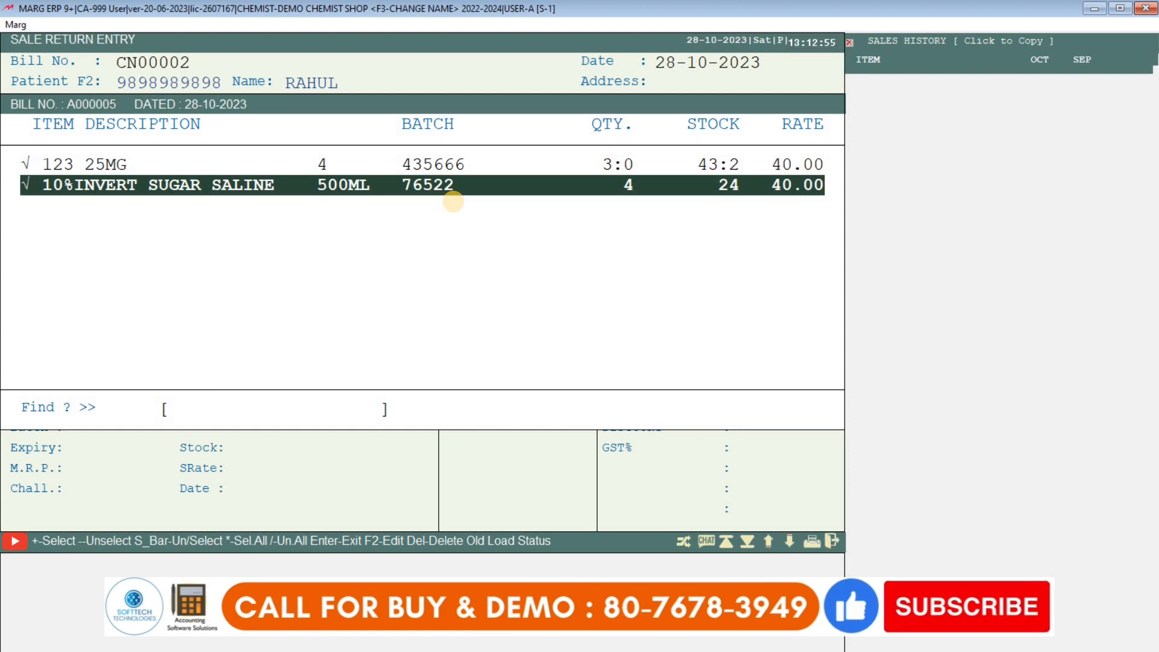
{"action": "key", "text": "Up"}
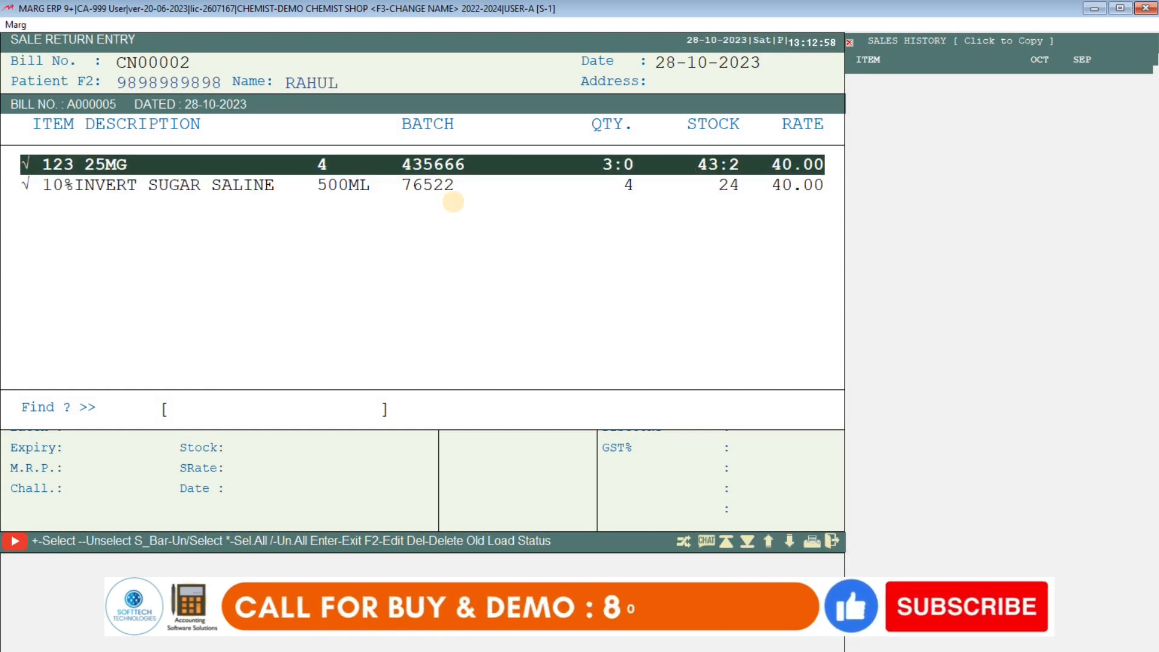
{"action": "key", "text": "Down"}
{"action": "key", "text": "Up"}
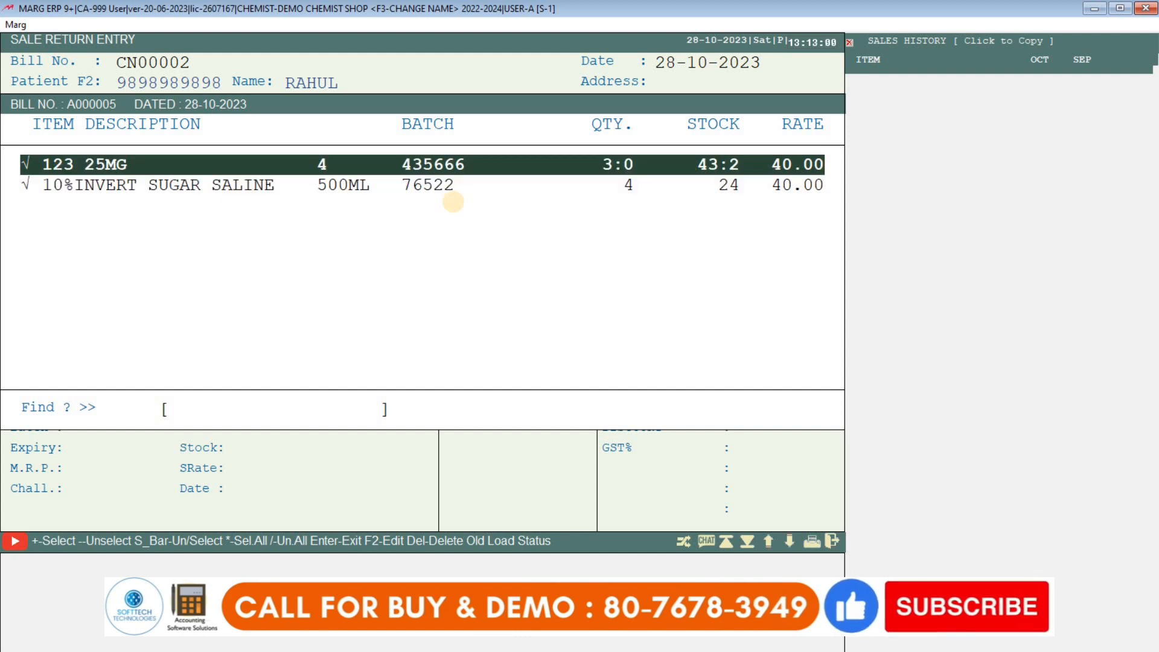
{"action": "key", "text": "space"}
{"action": "key", "text": "Up"}
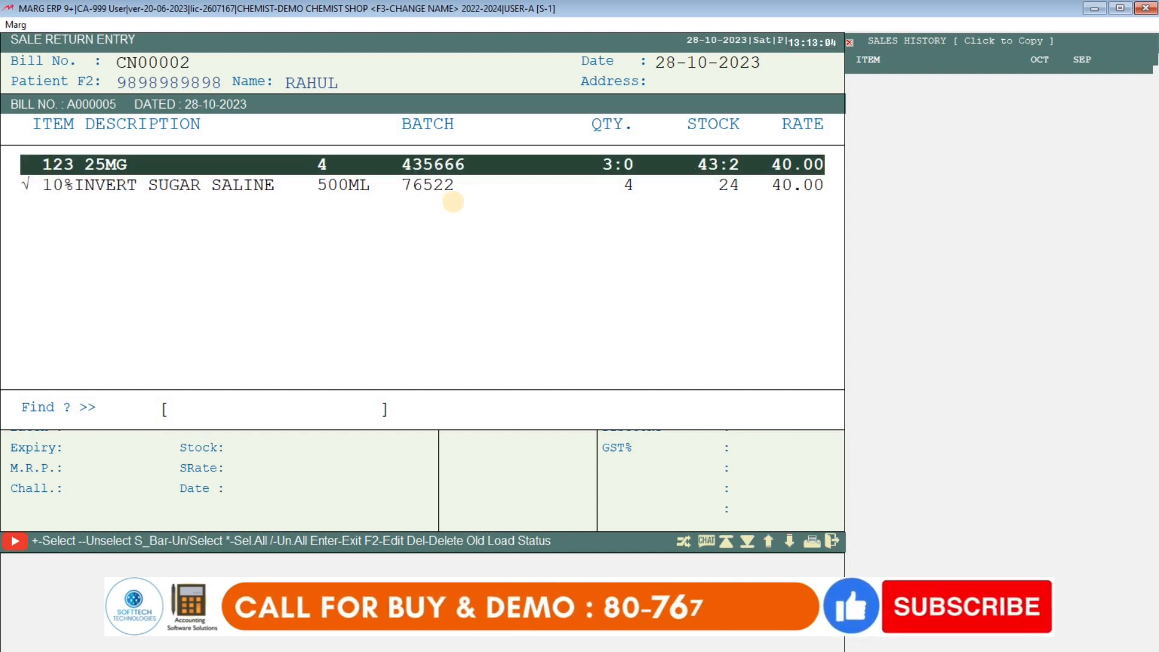
{"action": "key", "text": "Down"}
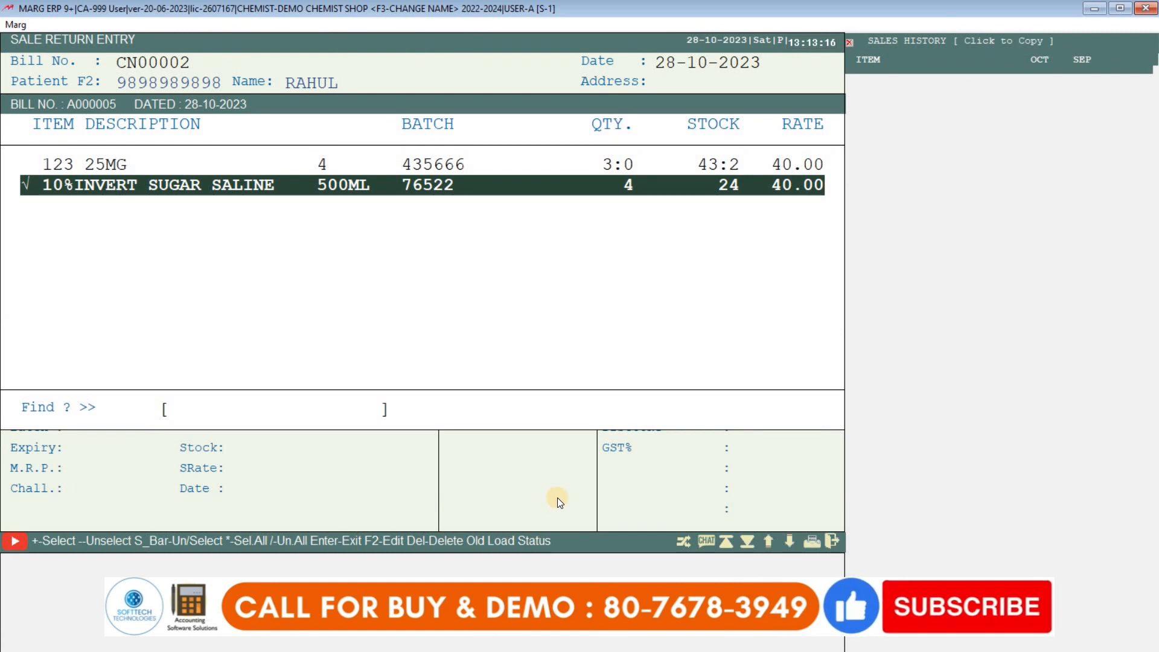
- Load 10%INVERT SUGAR SALINE with return quantity 2 (80.00) and zero discount
{"action": "key", "text": "F2"}
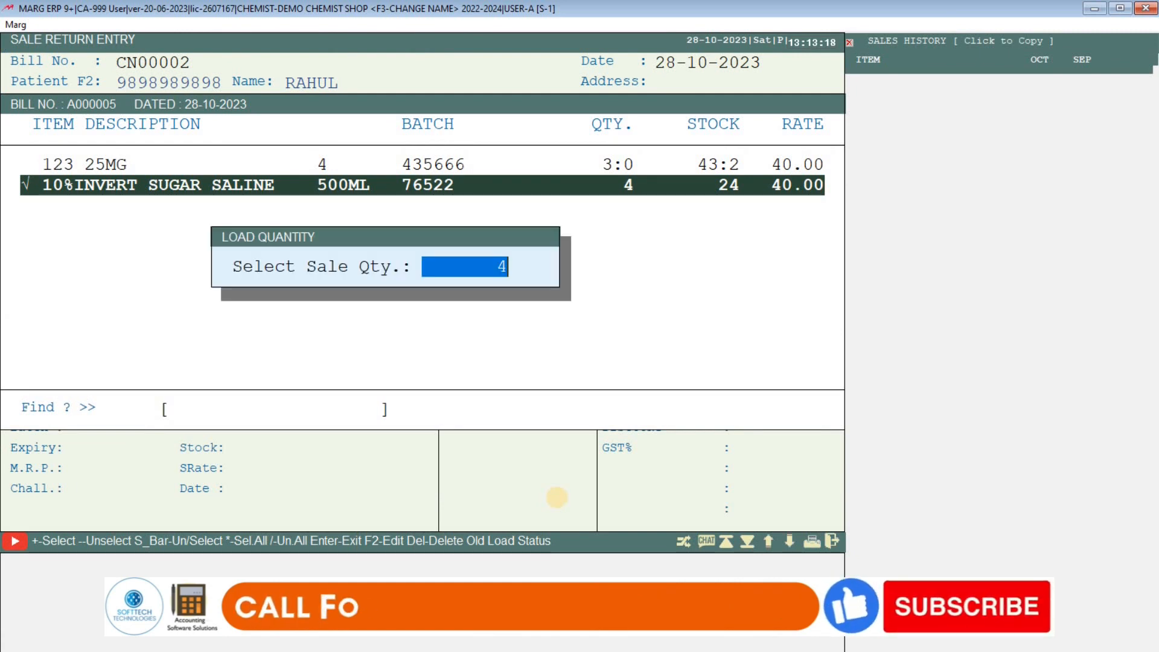
{"action": "type", "text": "2"}
{"action": "key", "text": "Return"}
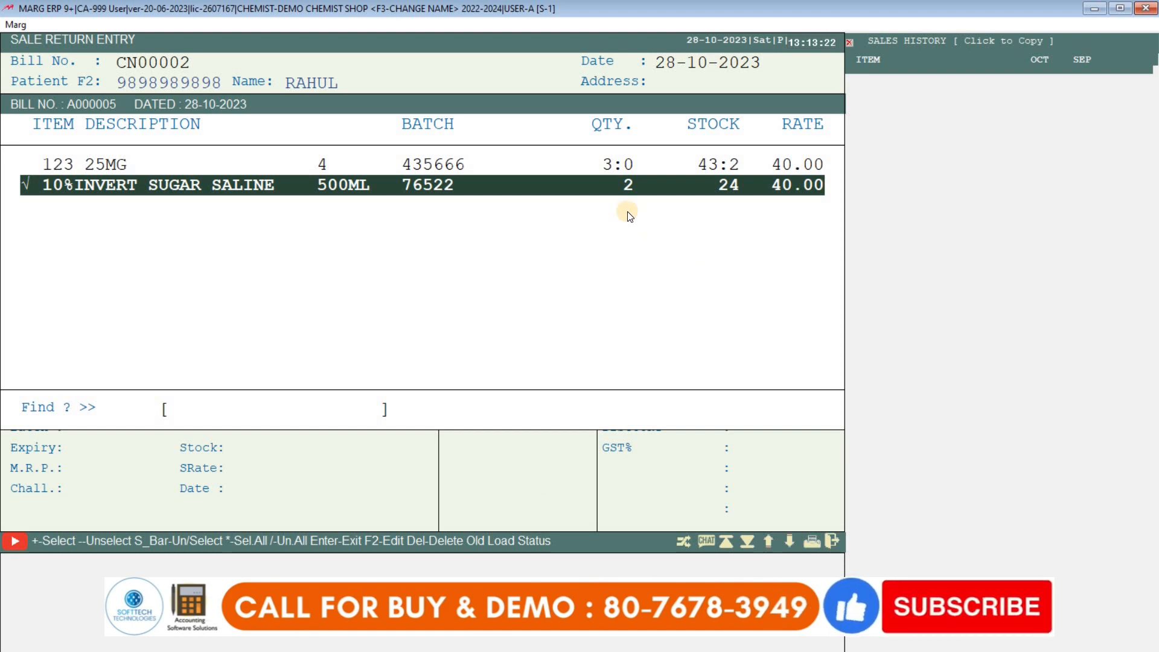
{"action": "key", "text": "Return"}
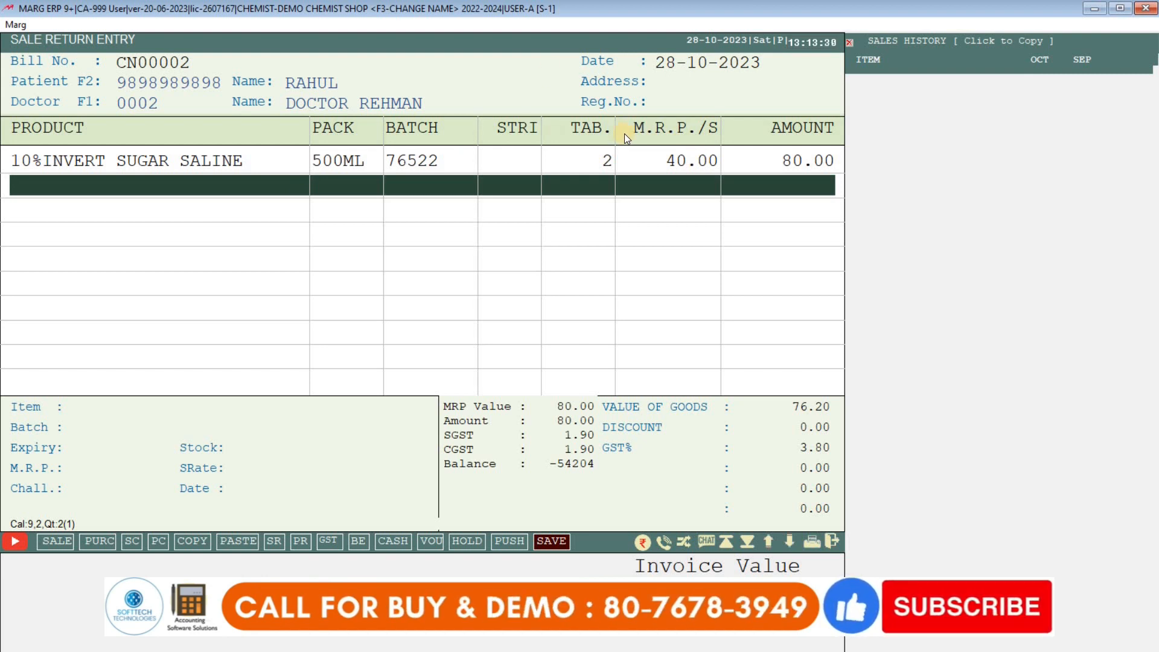
{"action": "key", "text": "Escape"}
{"action": "key", "text": "Return"}
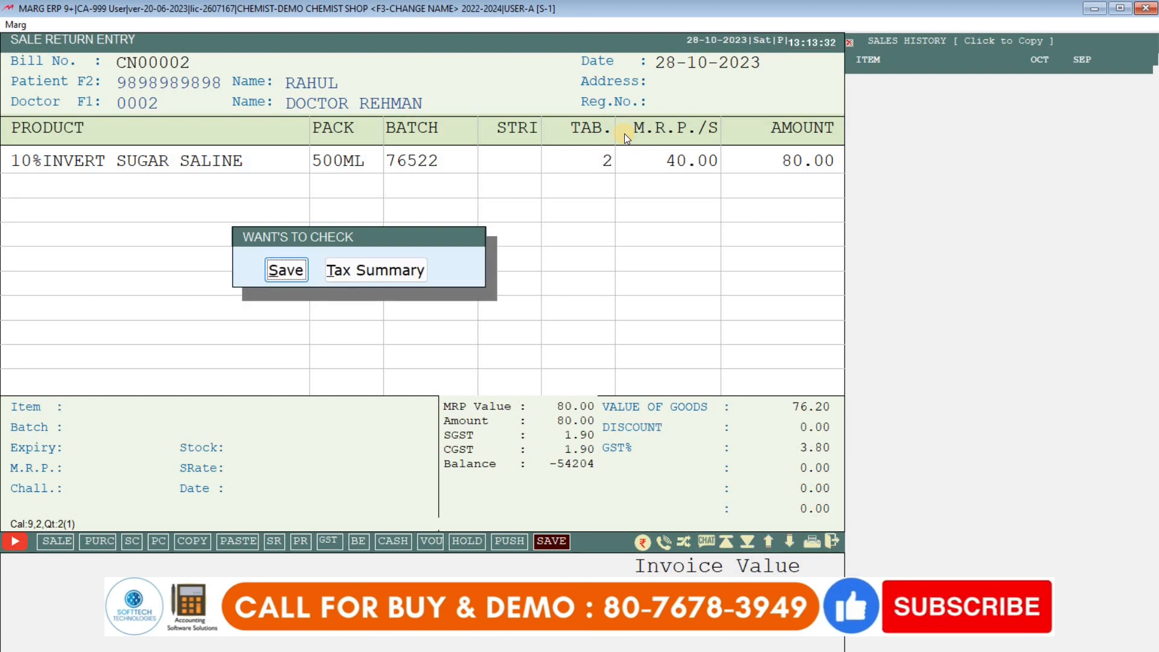
- Save CN00002 at 80.00, preview the Sales Return printout, and exit without printing
{"action": "key", "text": "Return"}
{"action": "key", "text": "Return"}
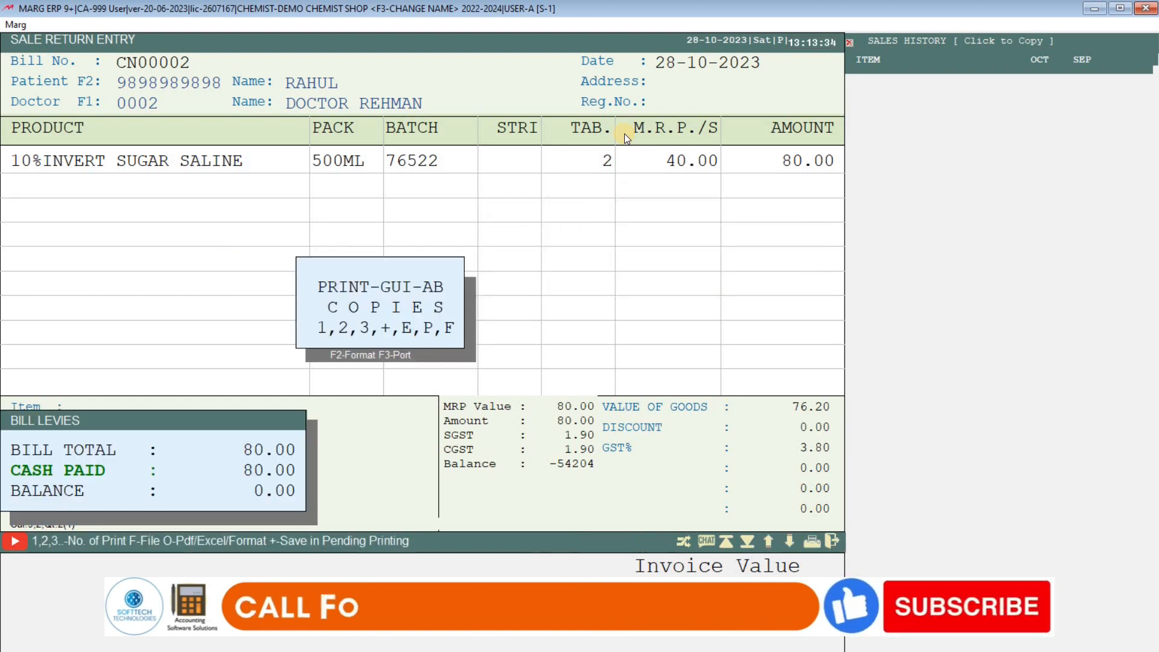
{"action": "key", "text": "p"}
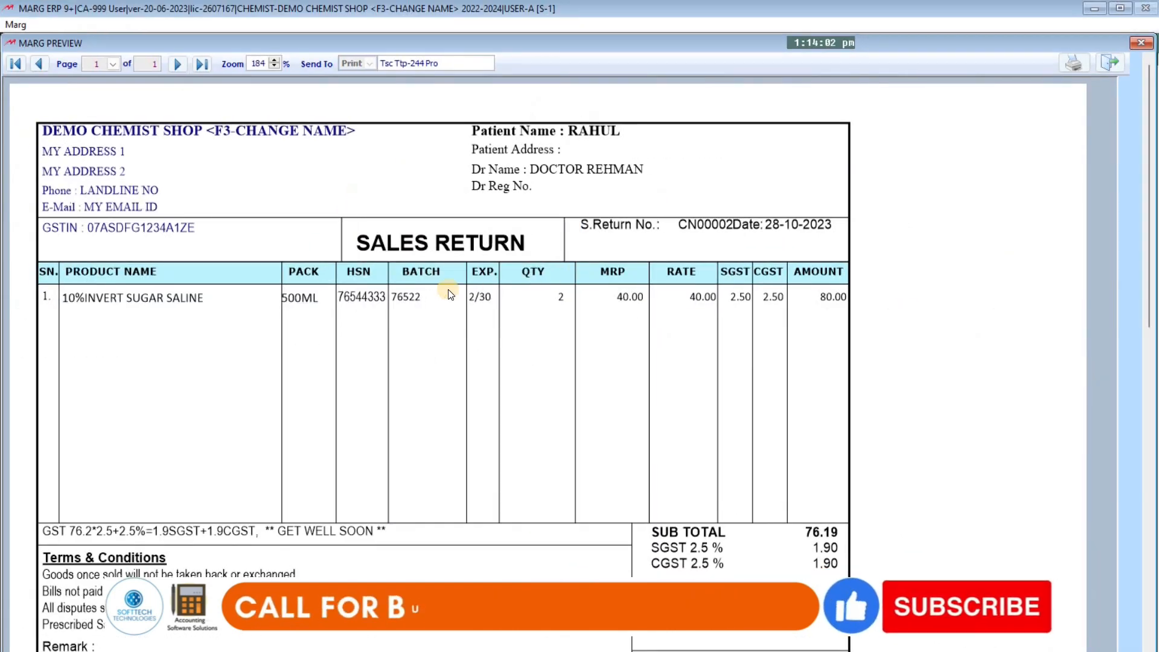
{"action": "key", "text": "Escape"}
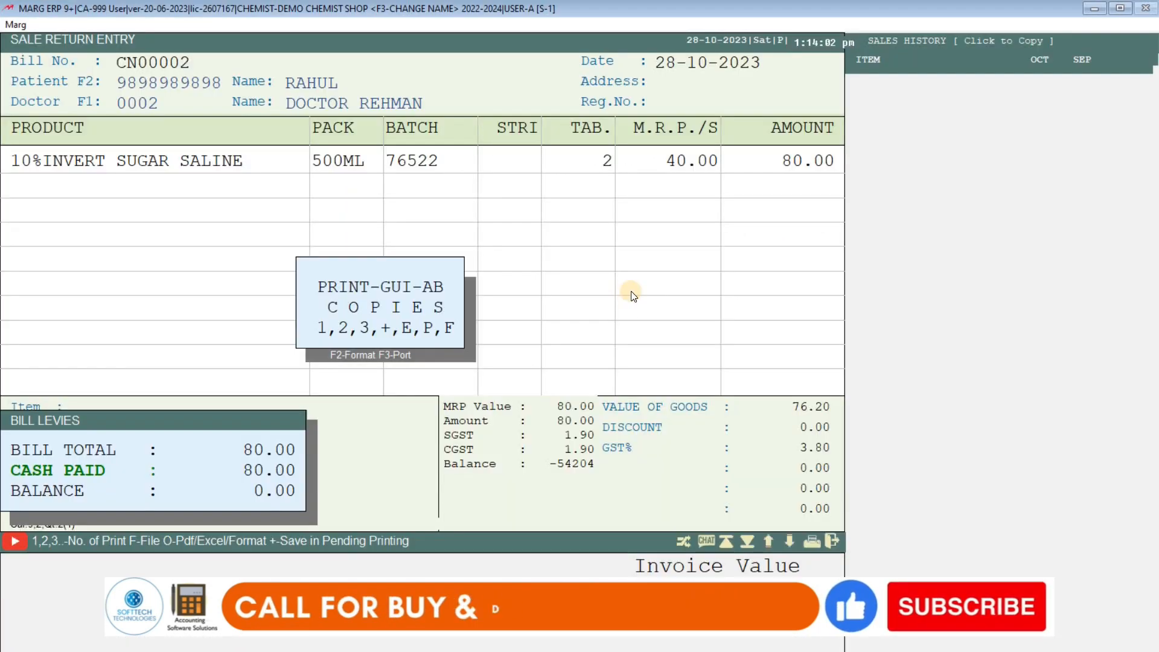
{"action": "key", "text": "Escape"}
{"action": "key", "text": "Escape"}
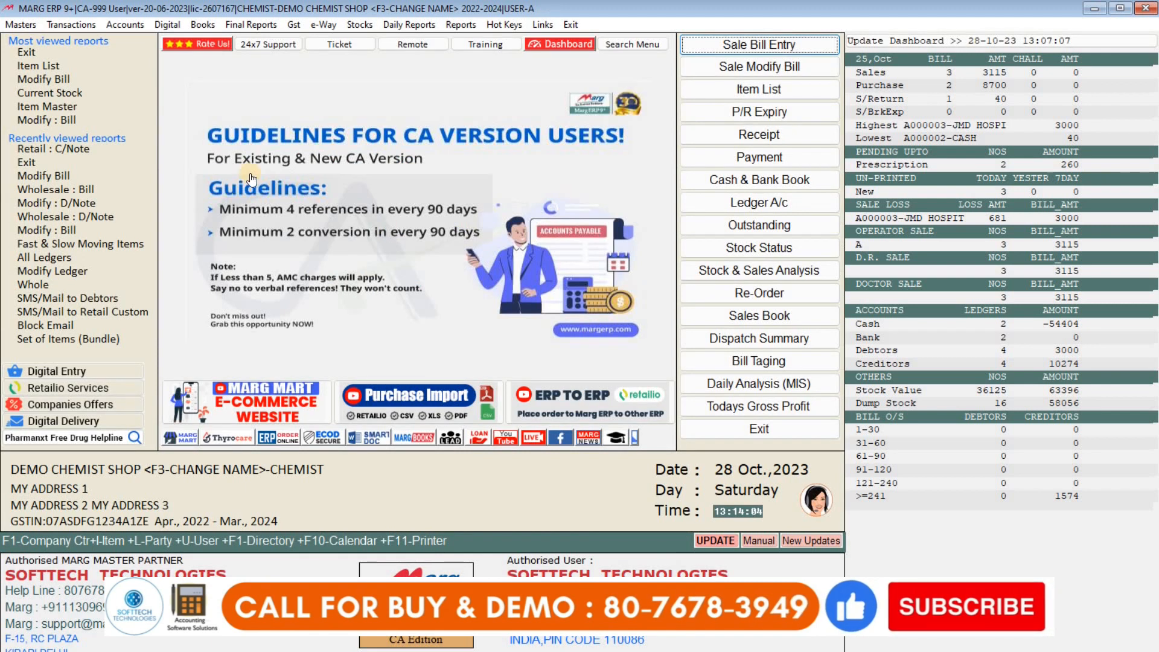
- Choose Sale Return > Modify : C/Note and list saved returns for All Time
{"action": "left_click", "coordinate": [78, 22]}
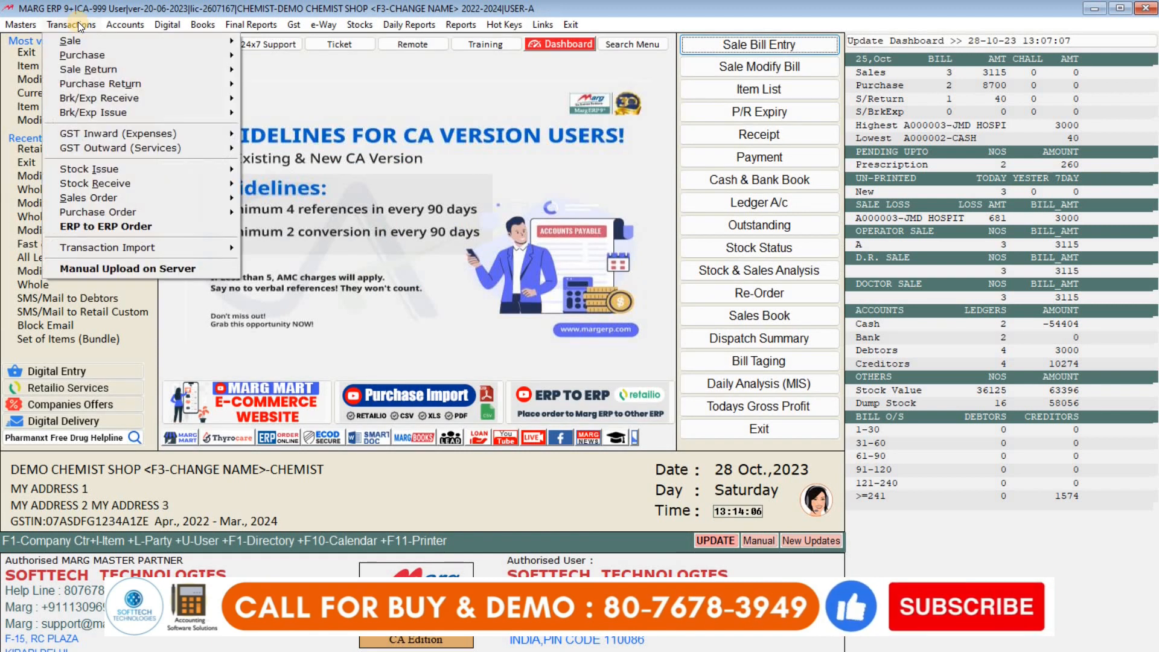
{"action": "left_click", "coordinate": [147, 65]}
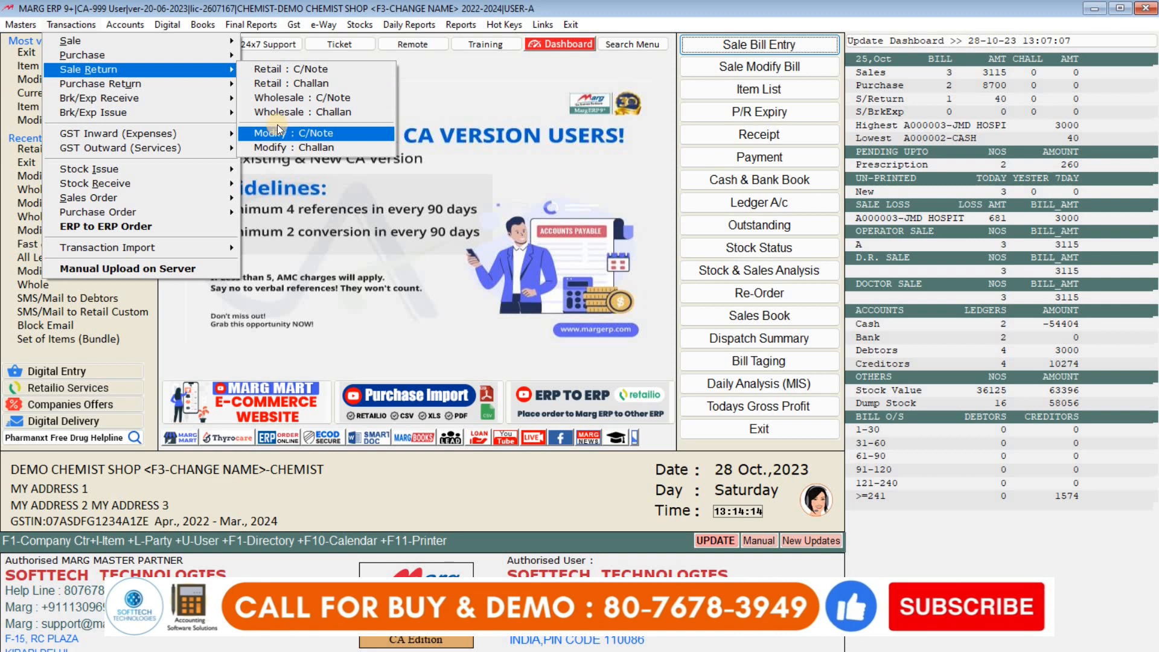
{"action": "left_click", "coordinate": [310, 133]}
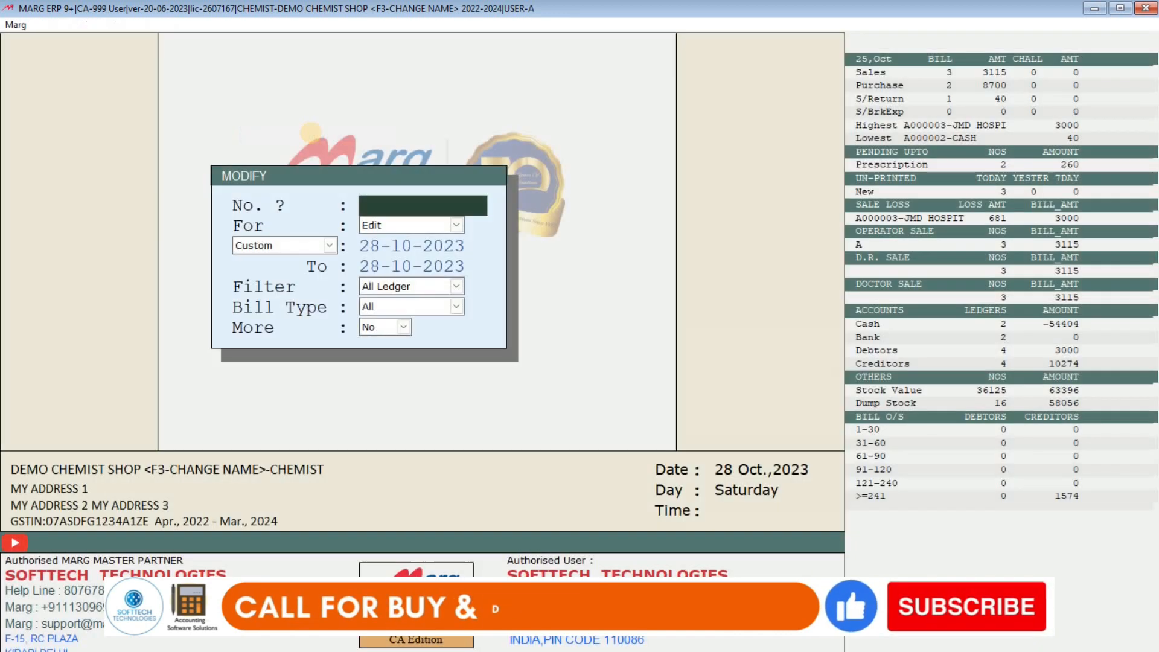
{"action": "key", "text": "Return"}
{"action": "key", "text": "Return"}
{"action": "key", "text": "a"}
{"action": "key", "text": "Return"}
{"action": "key", "text": "Return"}
{"action": "key", "text": "Return"}
{"action": "key", "text": "Return"}
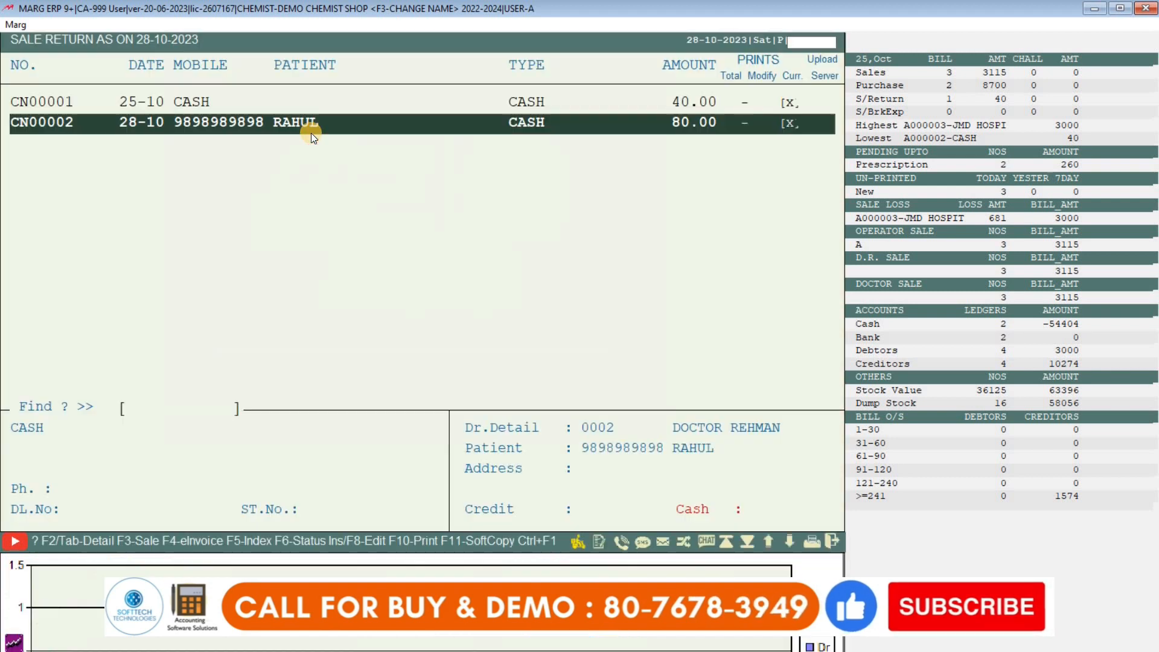
{"action": "key", "text": "Return"}
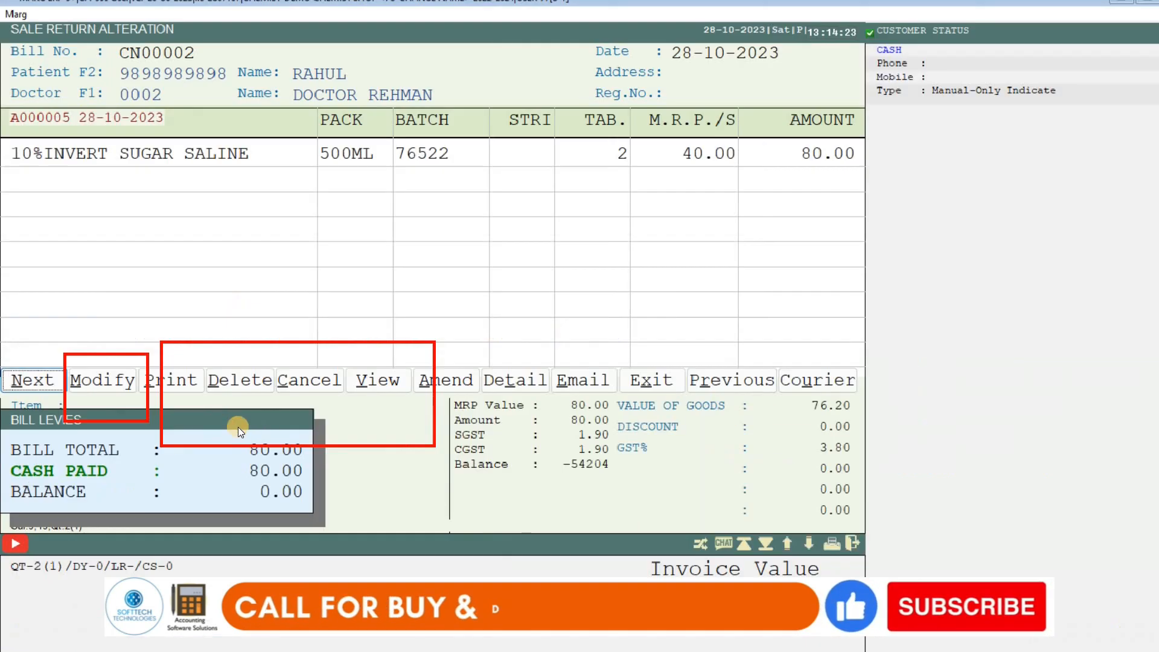
- Modify CN00002, keeping the patient's mobile number and bill A000005, so 4 saline units are returned for 160.00
{"action": "left_click", "coordinate": [95, 382]}
{"action": "type", "text": "\\\\"}
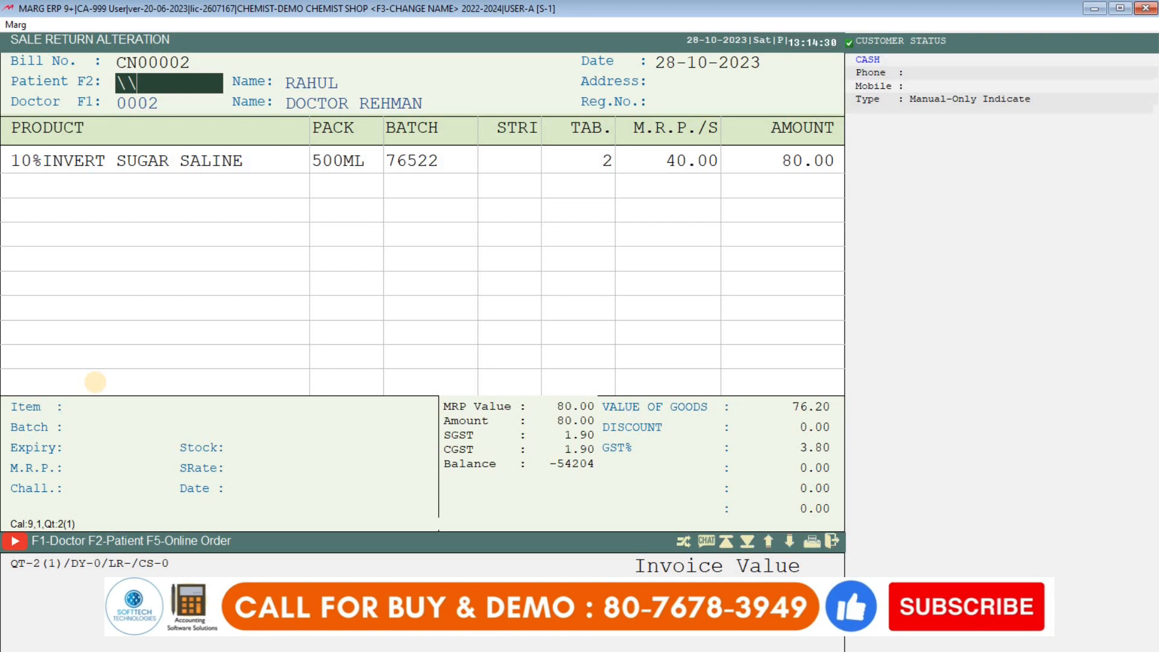
{"action": "type", "text": "989"}
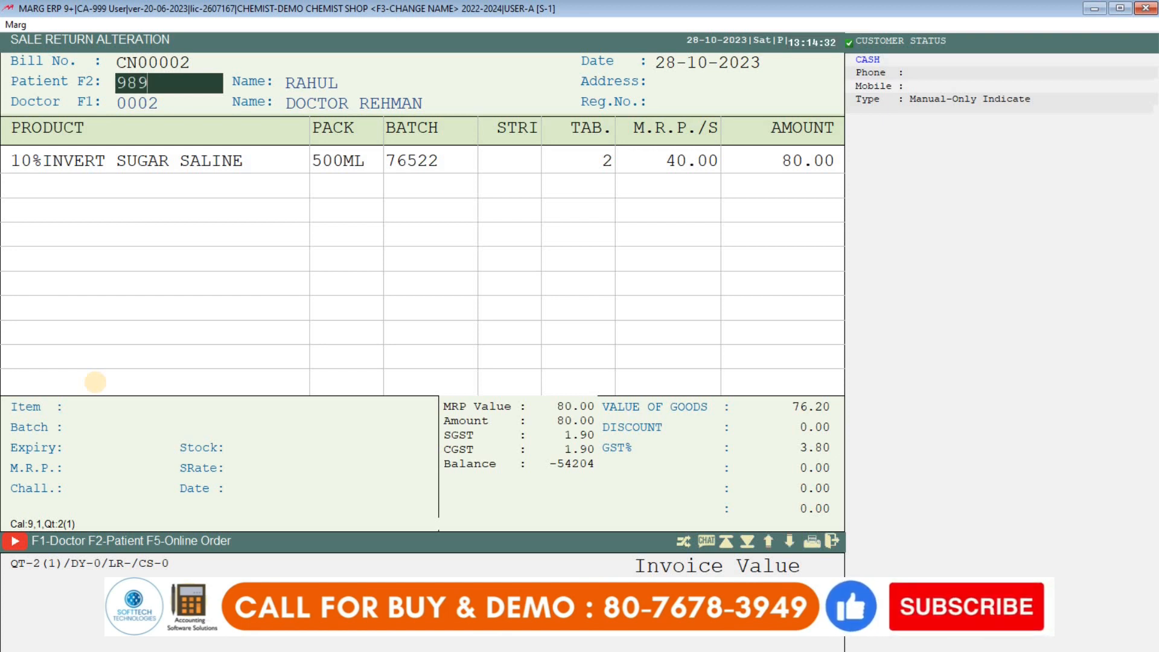
{"action": "type", "text": "8989898"}
{"action": "key", "text": "Return"}
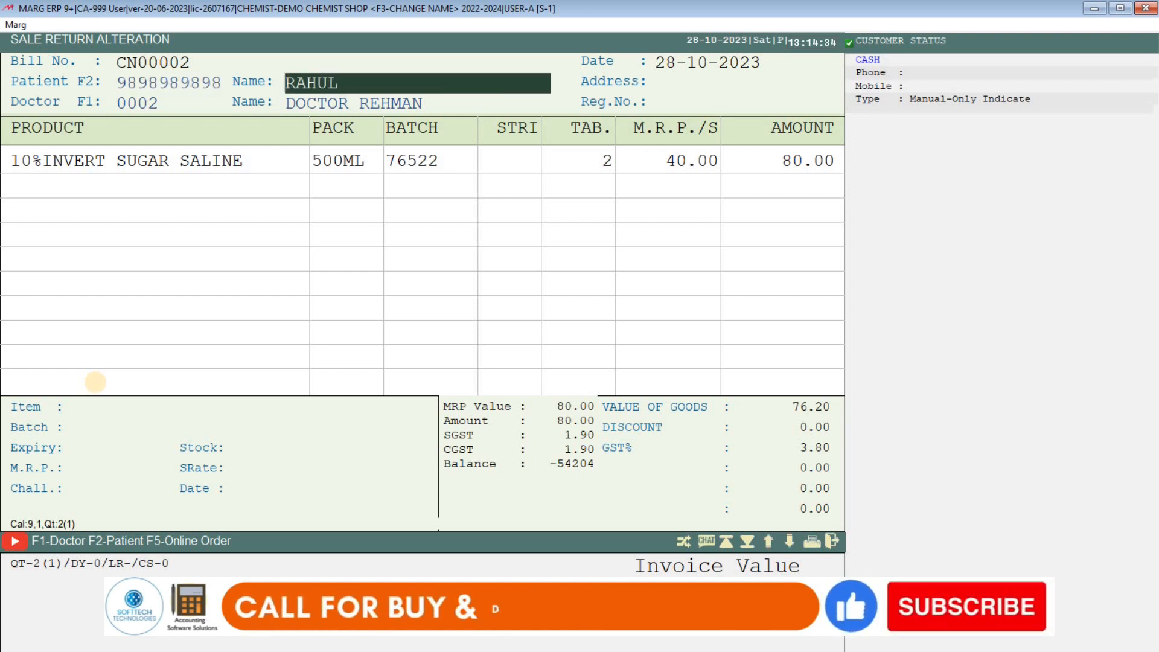
{"action": "key", "text": "Return"}
{"action": "key", "text": "Return"}
{"action": "key", "text": "Return"}
{"action": "key", "text": "Return"}
{"action": "key", "text": "Return"}
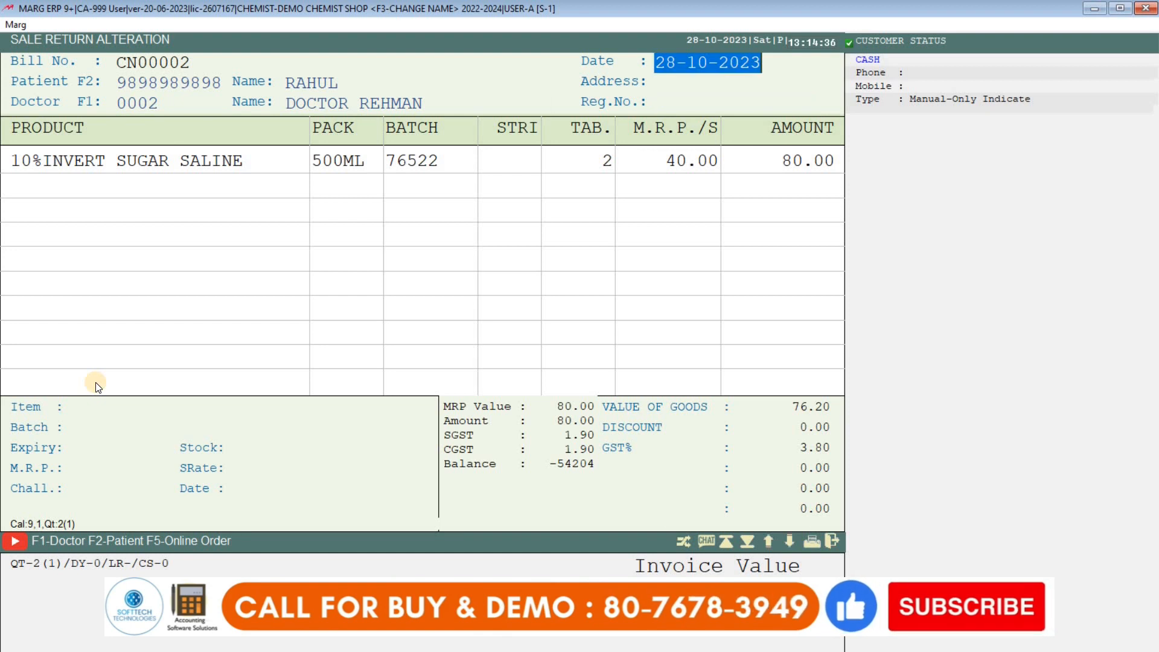
{"action": "key", "text": "Return"}
{"action": "key", "text": "Return"}
{"action": "key", "text": "Return"}
{"action": "key", "text": "Return"}
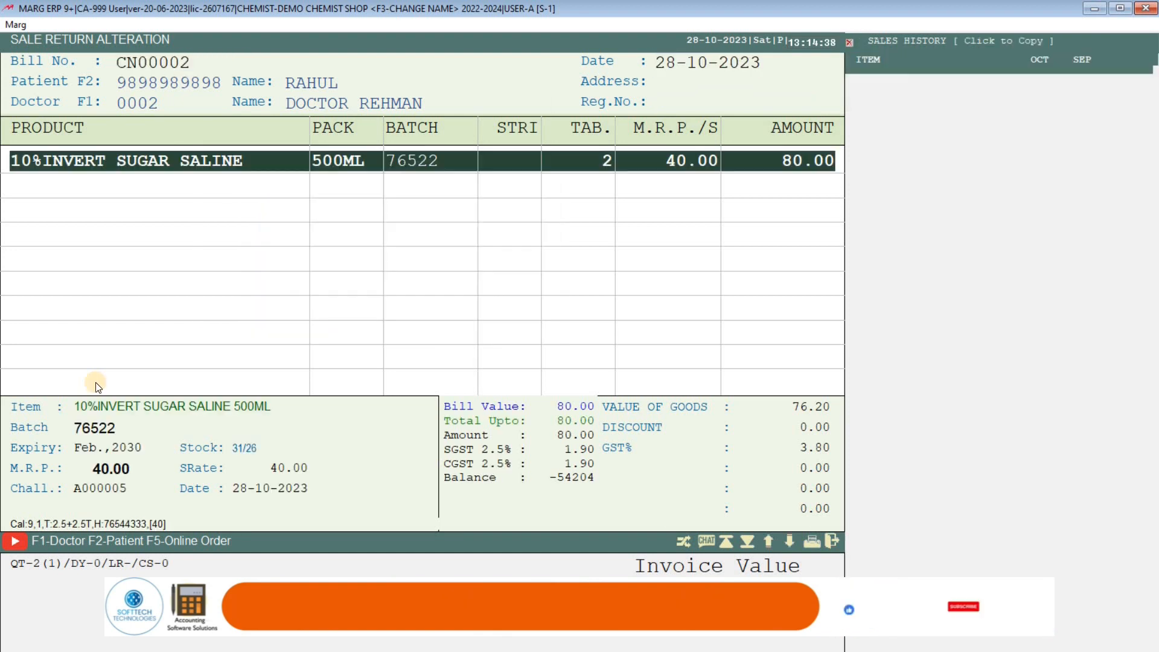
{"action": "key", "text": "Return"}
{"action": "type", "text": "4"}
{"action": "key", "text": "Return"}
{"action": "key", "text": "Return"}
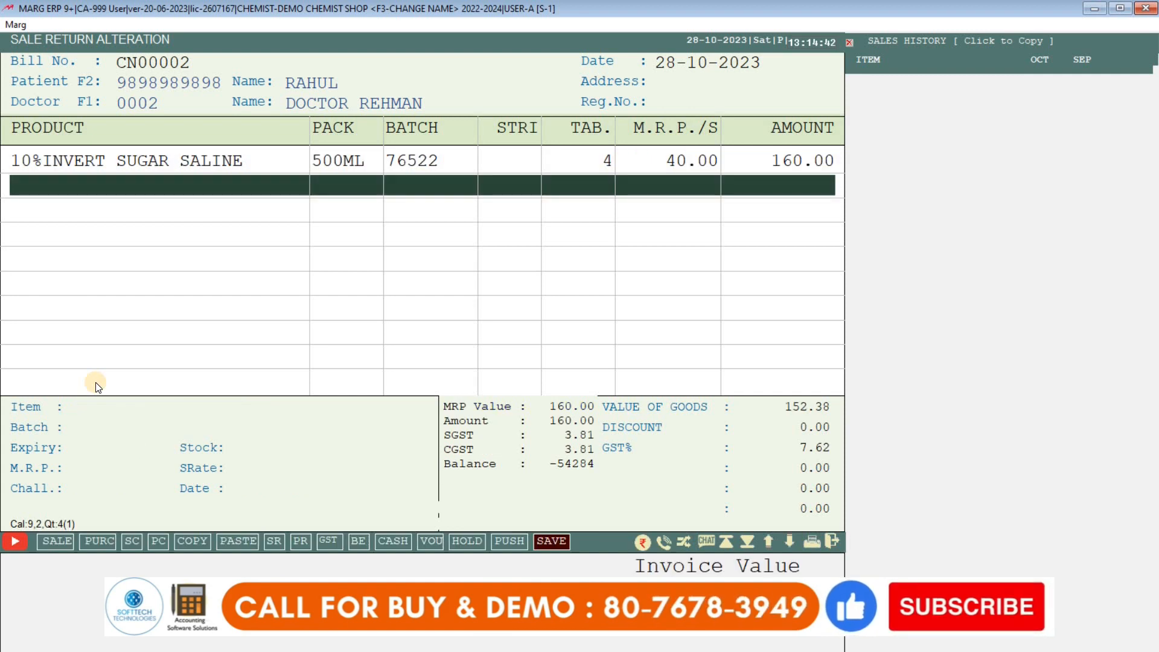
{"action": "key", "text": "Return"}
{"action": "key", "text": "Return"}
{"action": "key", "text": "Return"}
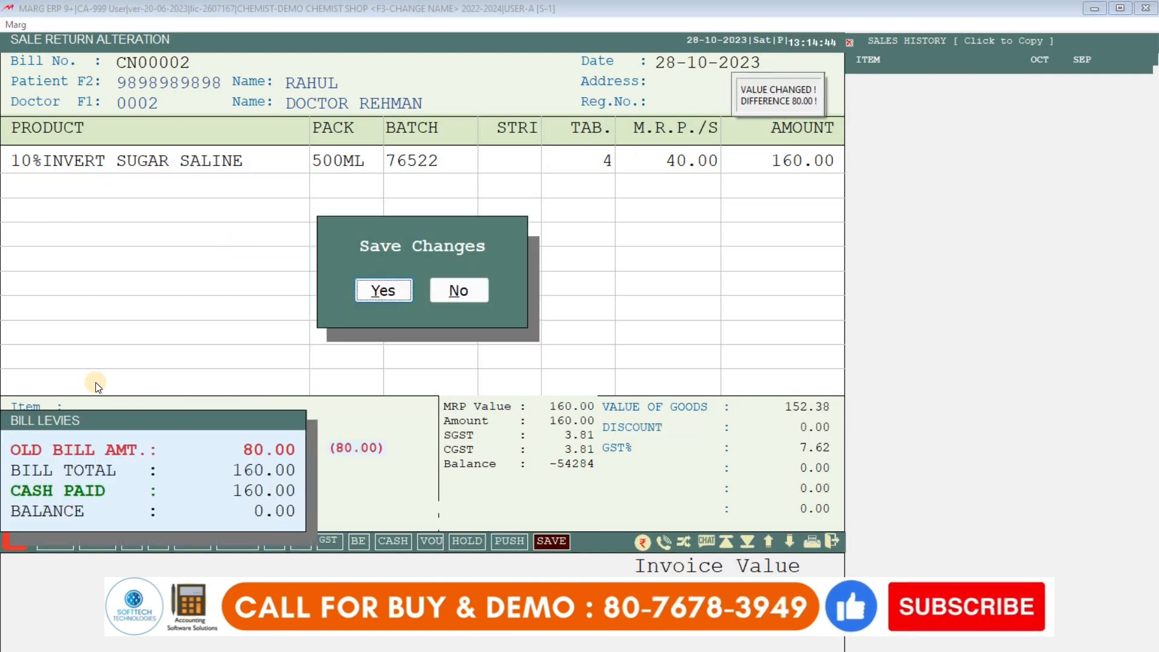
{"action": "key", "text": "Return"}
- Preview the altered CN00002 Sales Return printout at 160.00, then close it and exit
{"action": "key", "text": "p"}
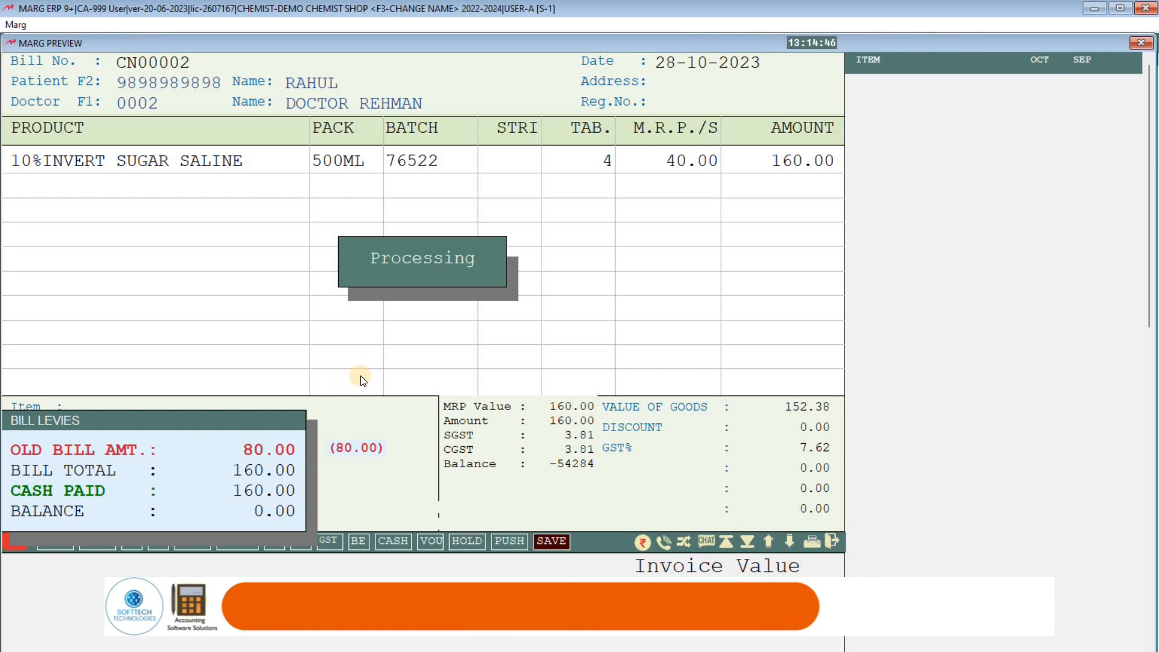
{"action": "scroll", "coordinate": [807, 499], "scroll_direction": "down", "scroll_amount": 2}
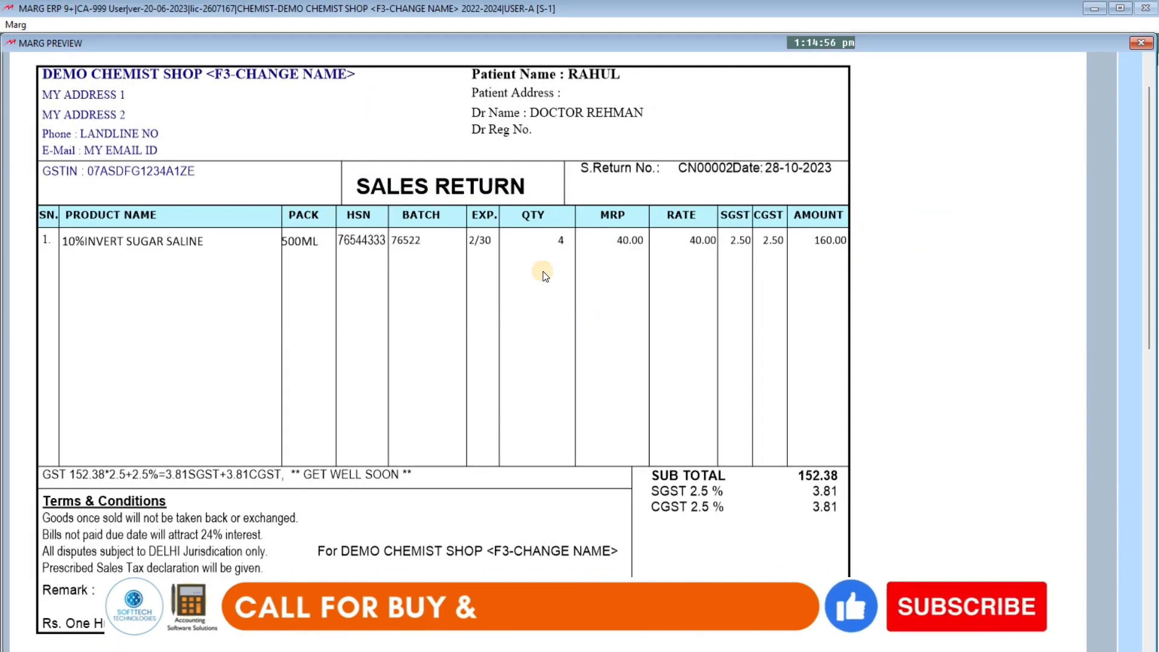
{"action": "key", "text": "Escape"}
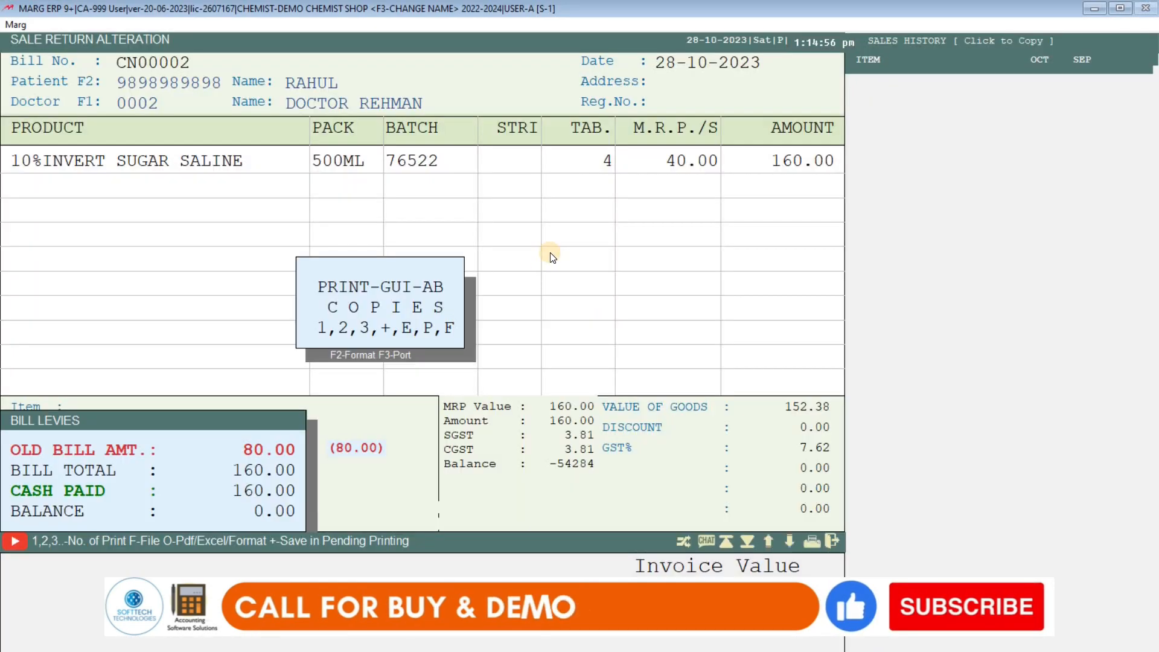
{"action": "key", "text": "Escape"}
{"action": "key", "text": "Escape"}
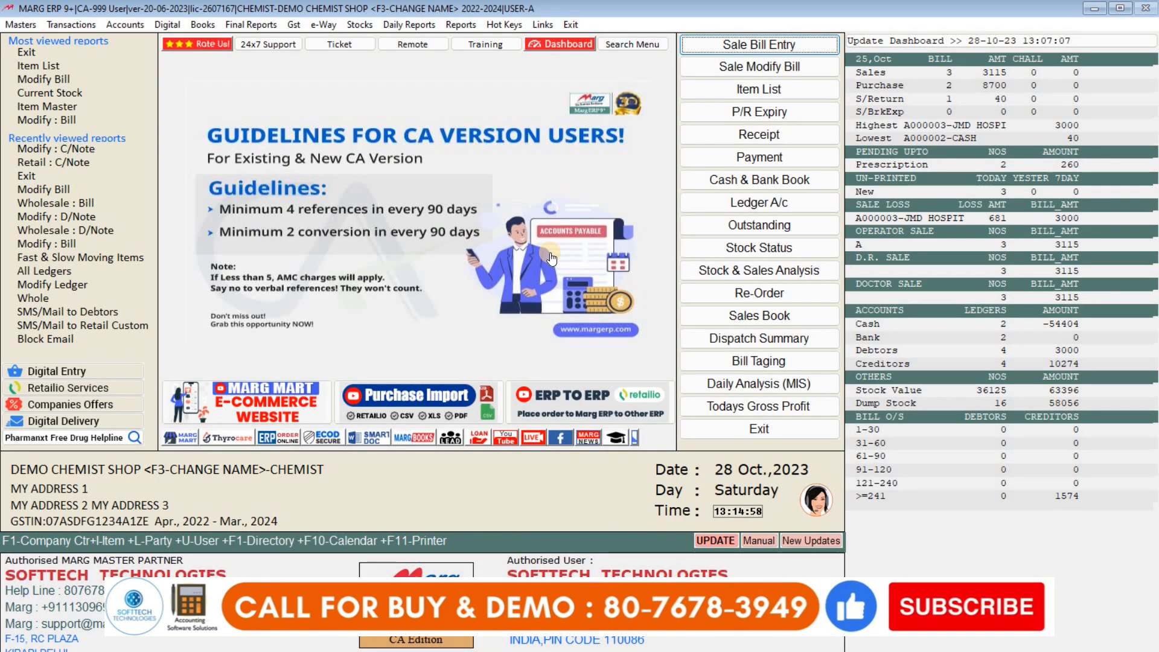